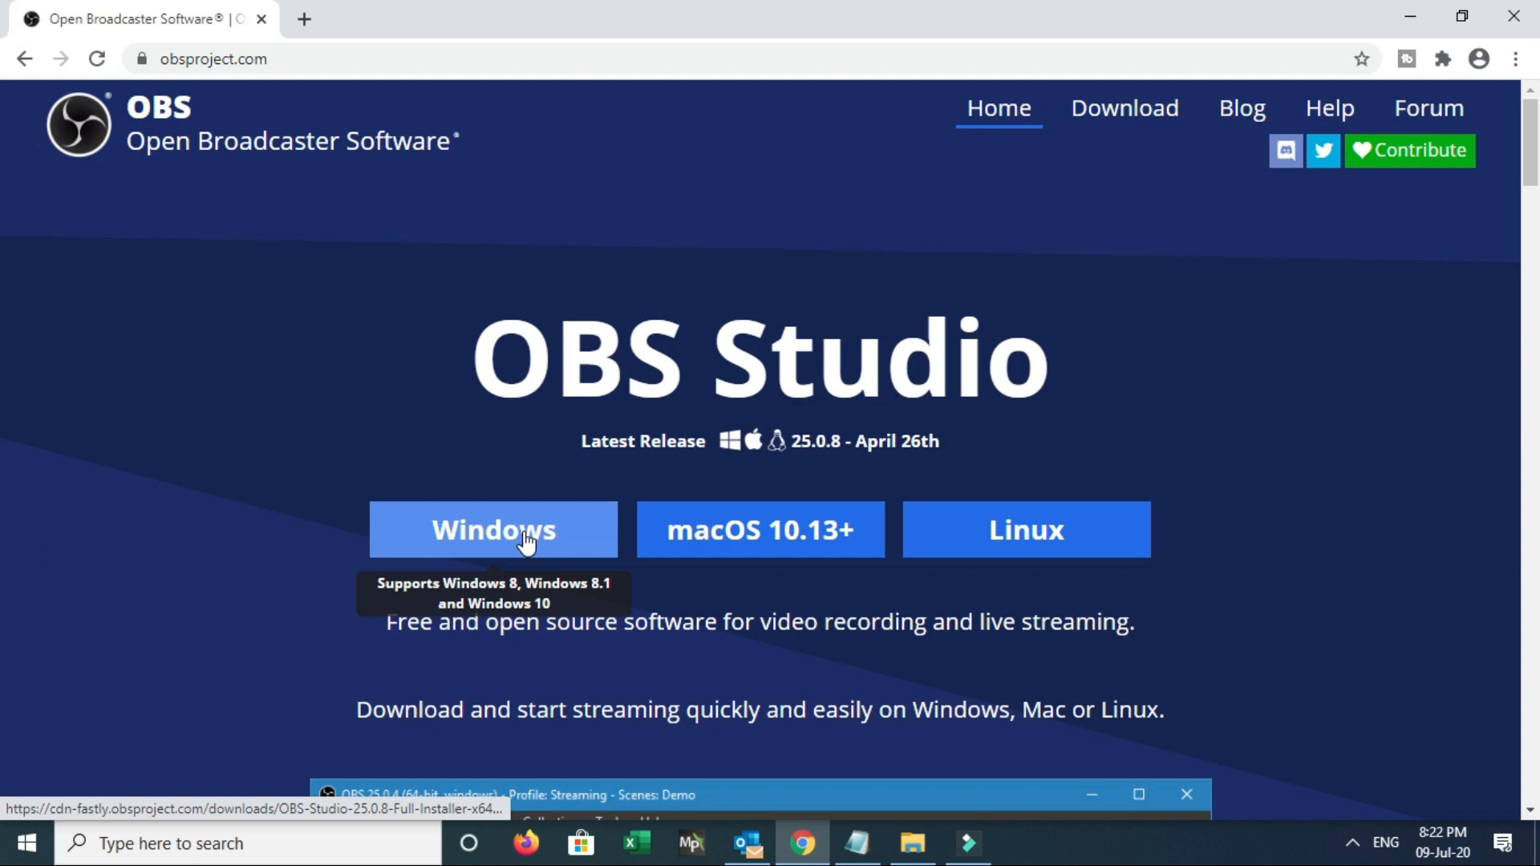
Download the Windows installer of OBS Studio, run it and proceed past the setup's welcome page
{"action": "left_click", "coordinate": [526, 543]}
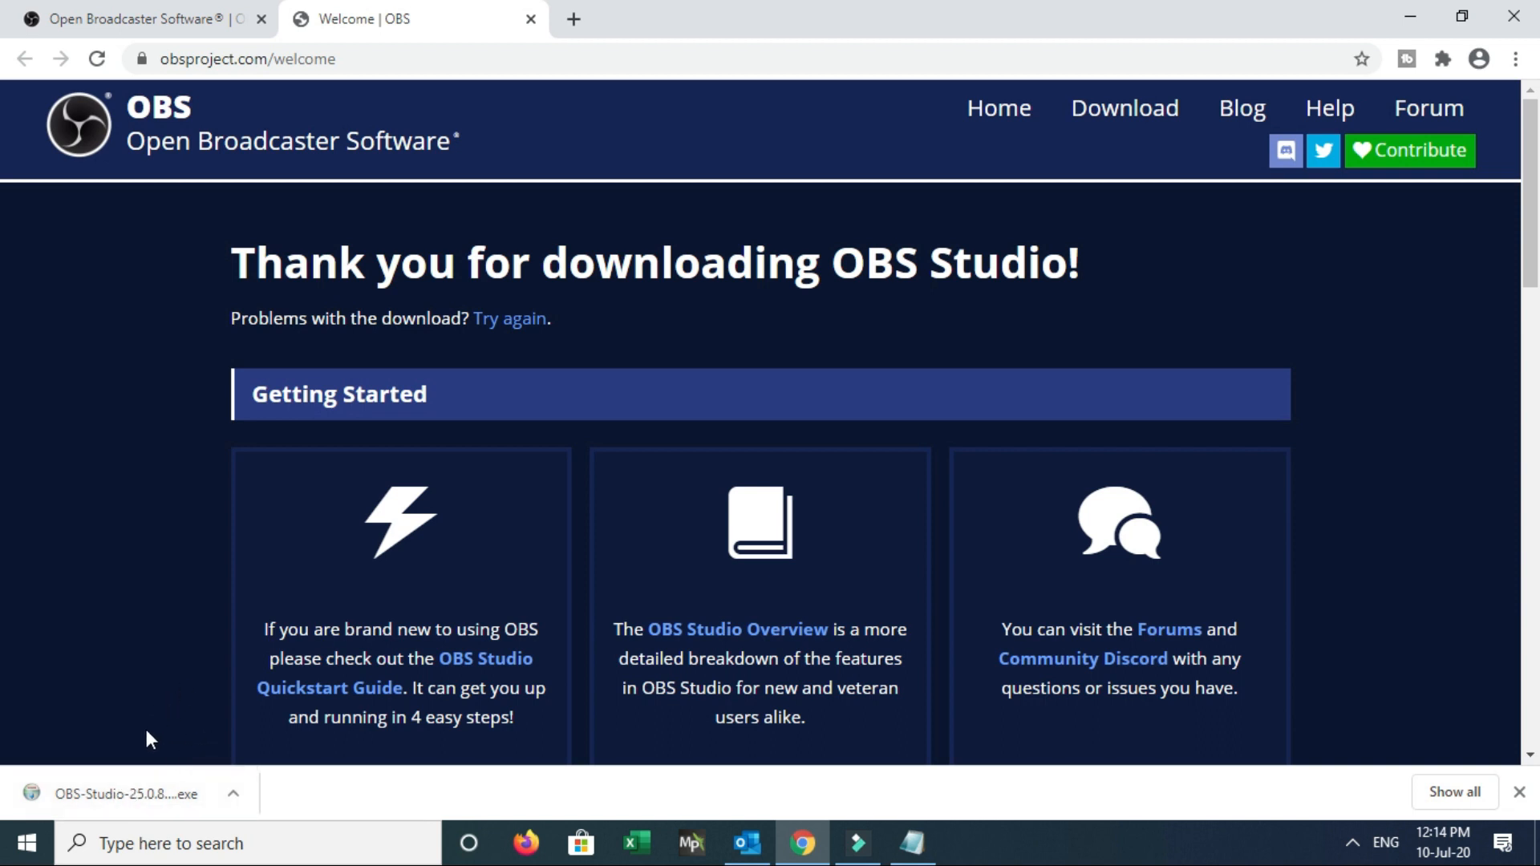
{"action": "left_click", "coordinate": [124, 796]}
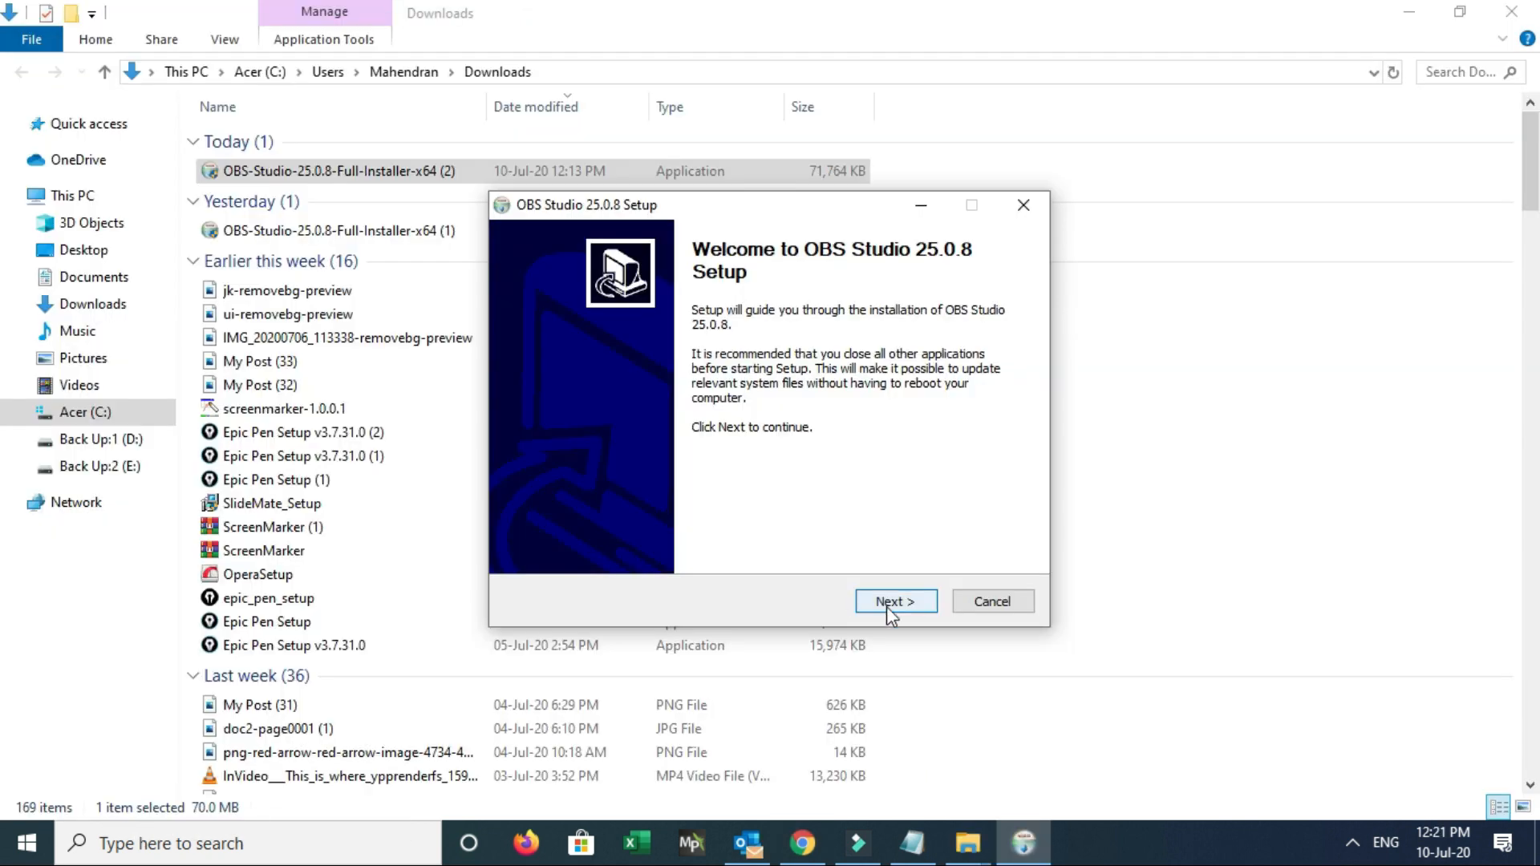
{"action": "left_click", "coordinate": [887, 606]}
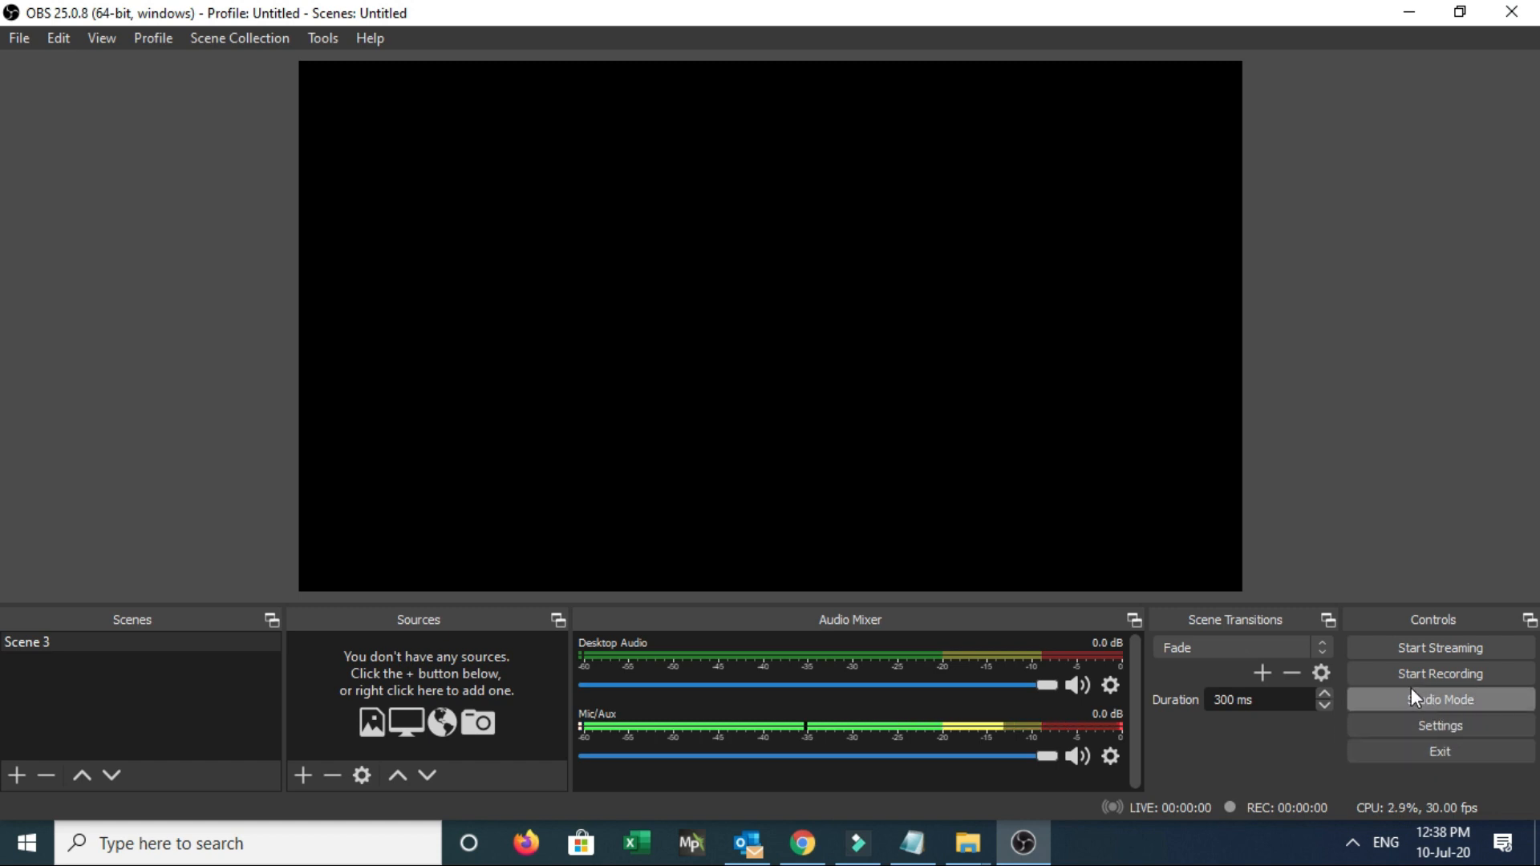
Open the stream settings and select YouTube / YouTube Gaming as the streaming service
{"action": "left_click", "coordinate": [1438, 724]}
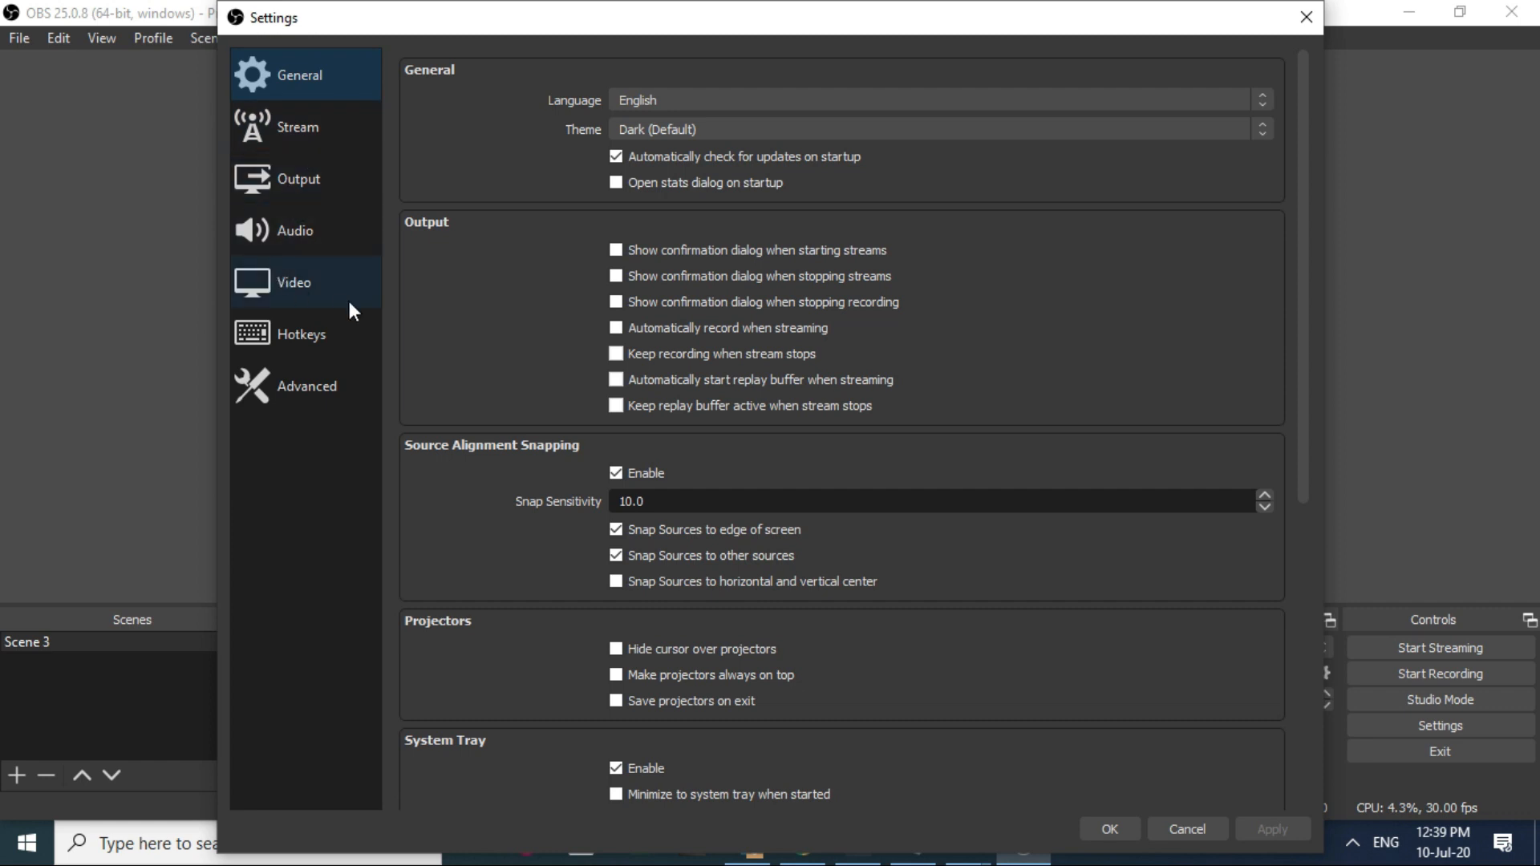
{"action": "left_click", "coordinate": [305, 133]}
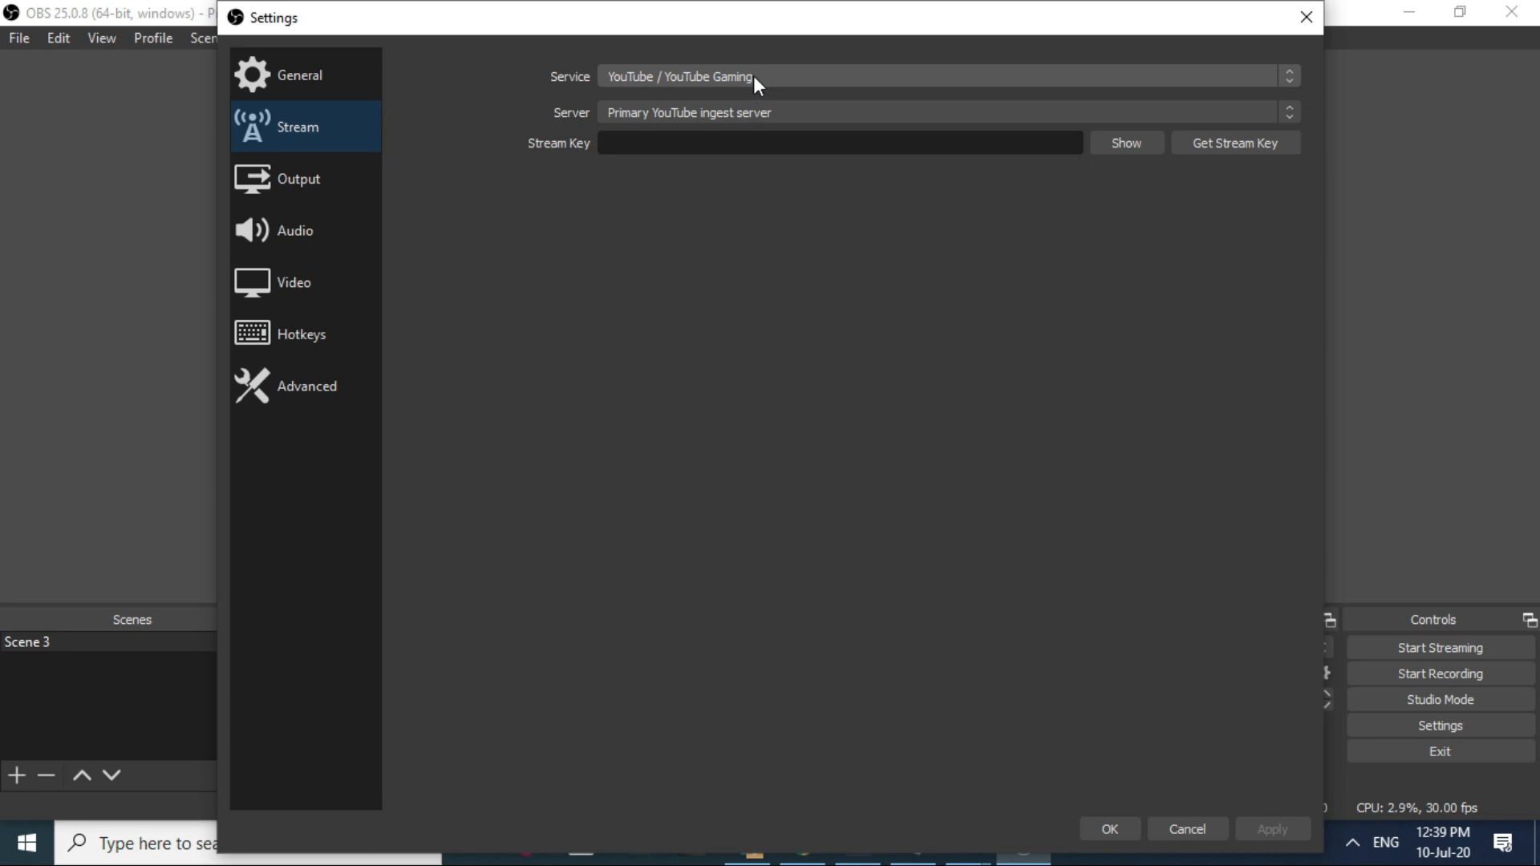
{"action": "left_click", "coordinate": [1287, 80]}
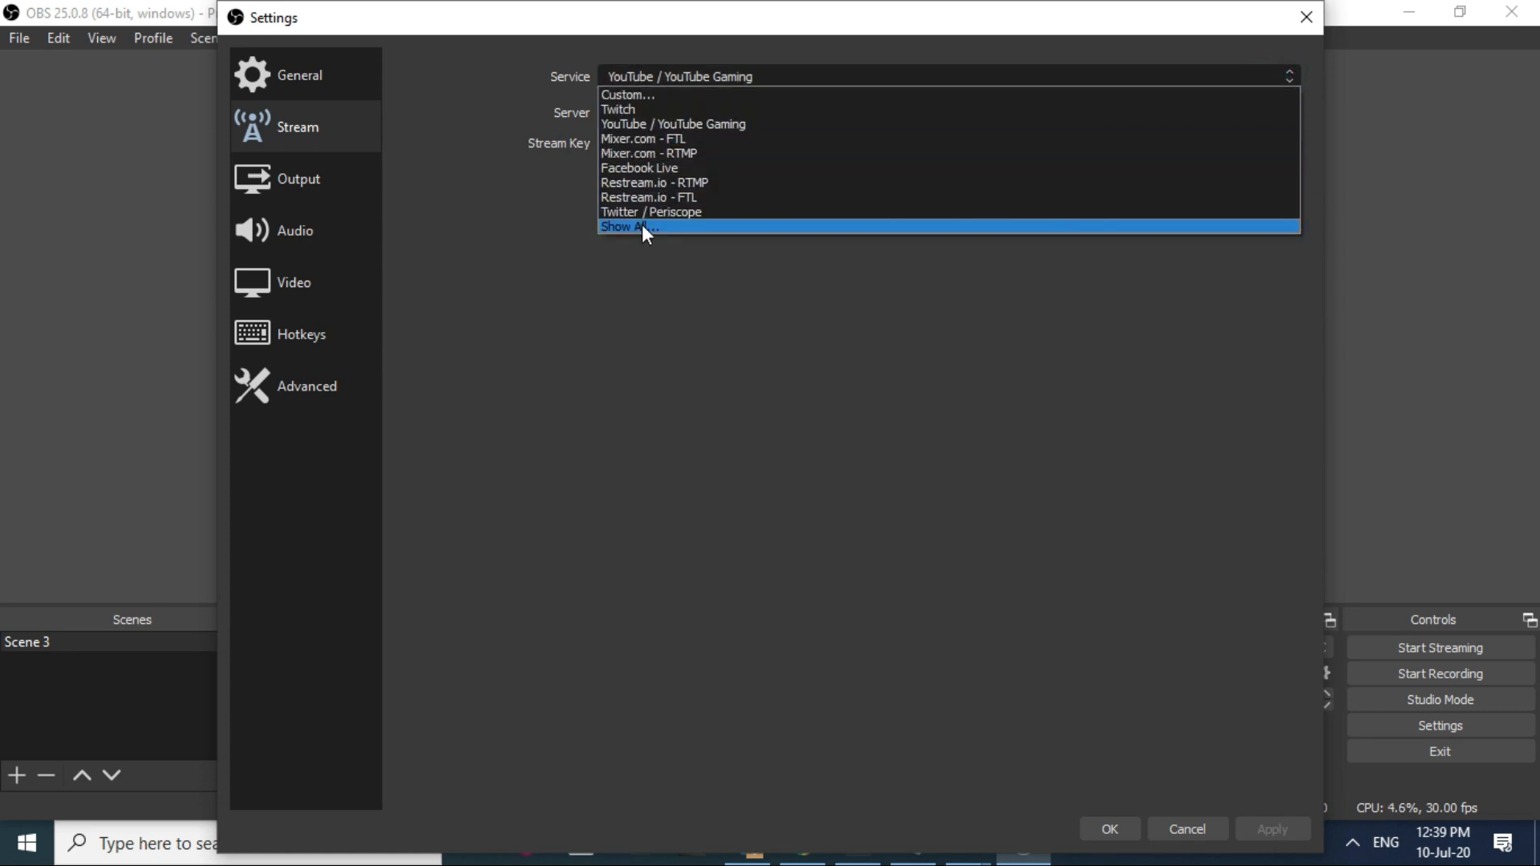
{"action": "left_click", "coordinate": [666, 125]}
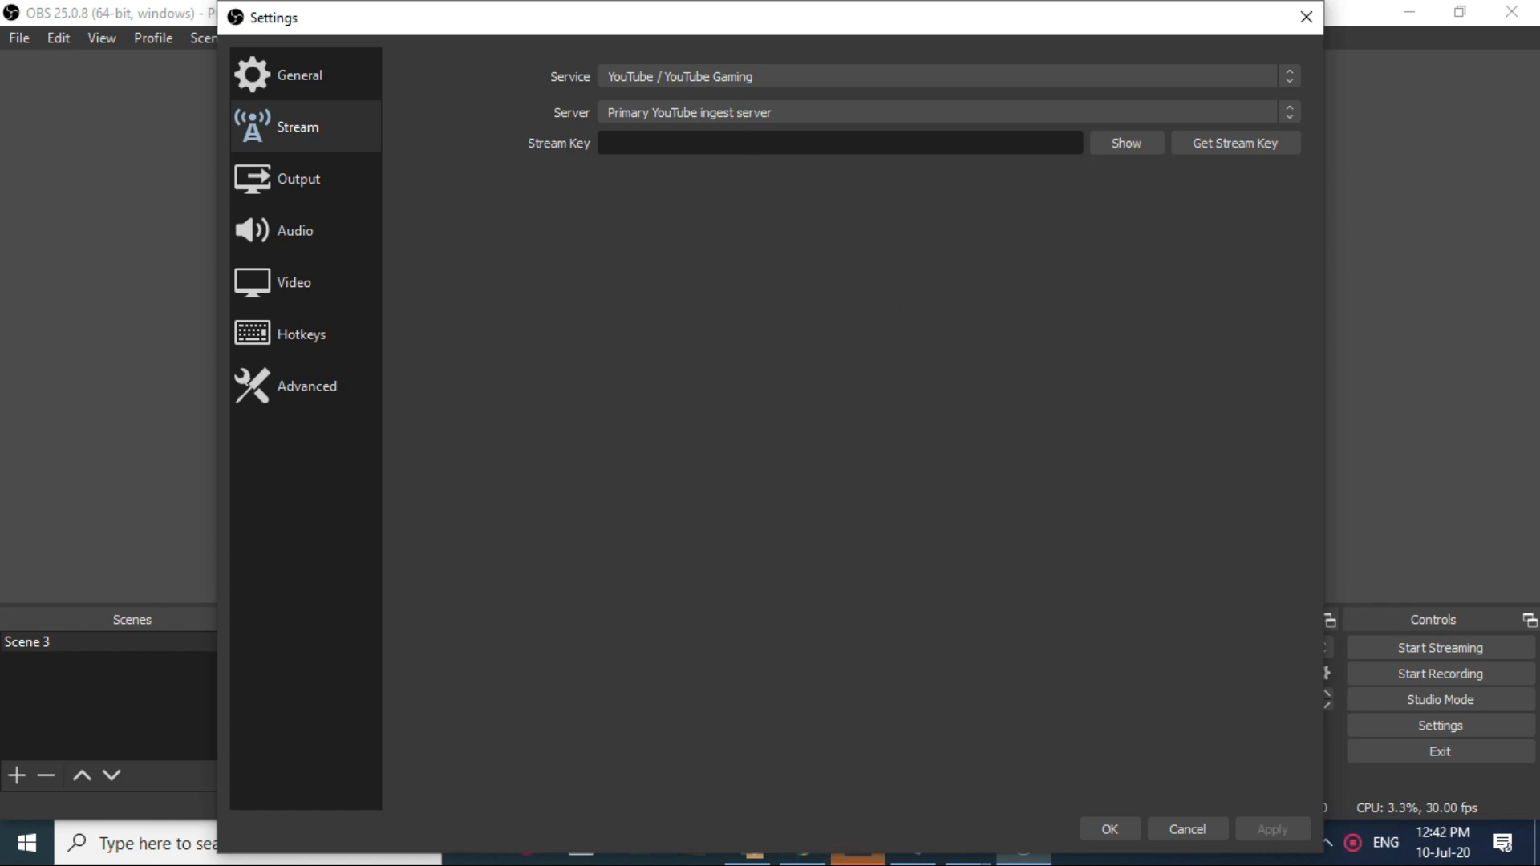
Switch to Chrome and go to the YouTube home page
{"action": "left_click", "coordinate": [802, 852]}
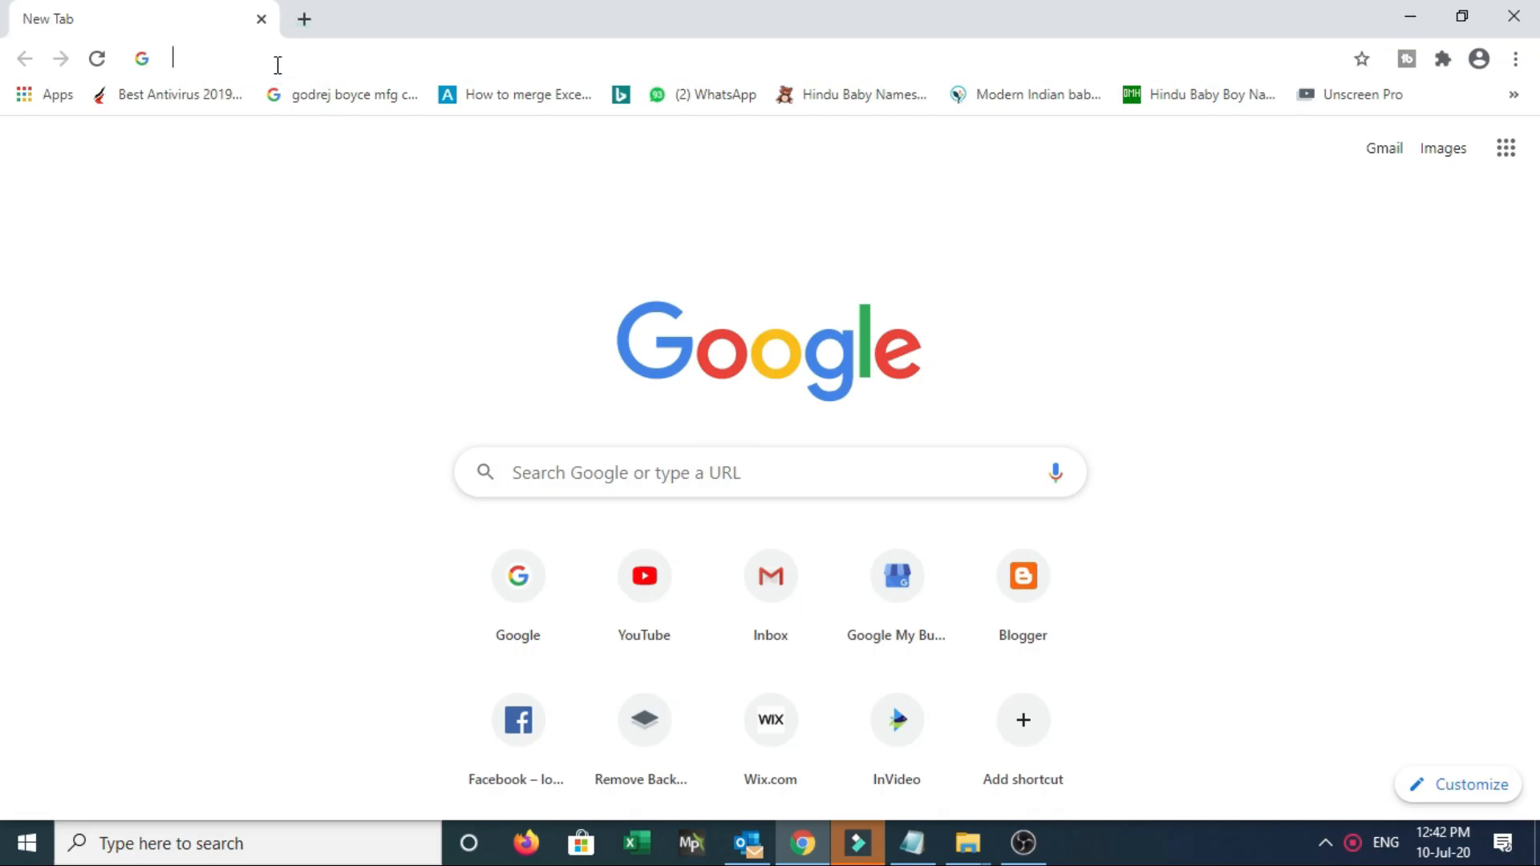
{"action": "left_click", "coordinate": [277, 64]}
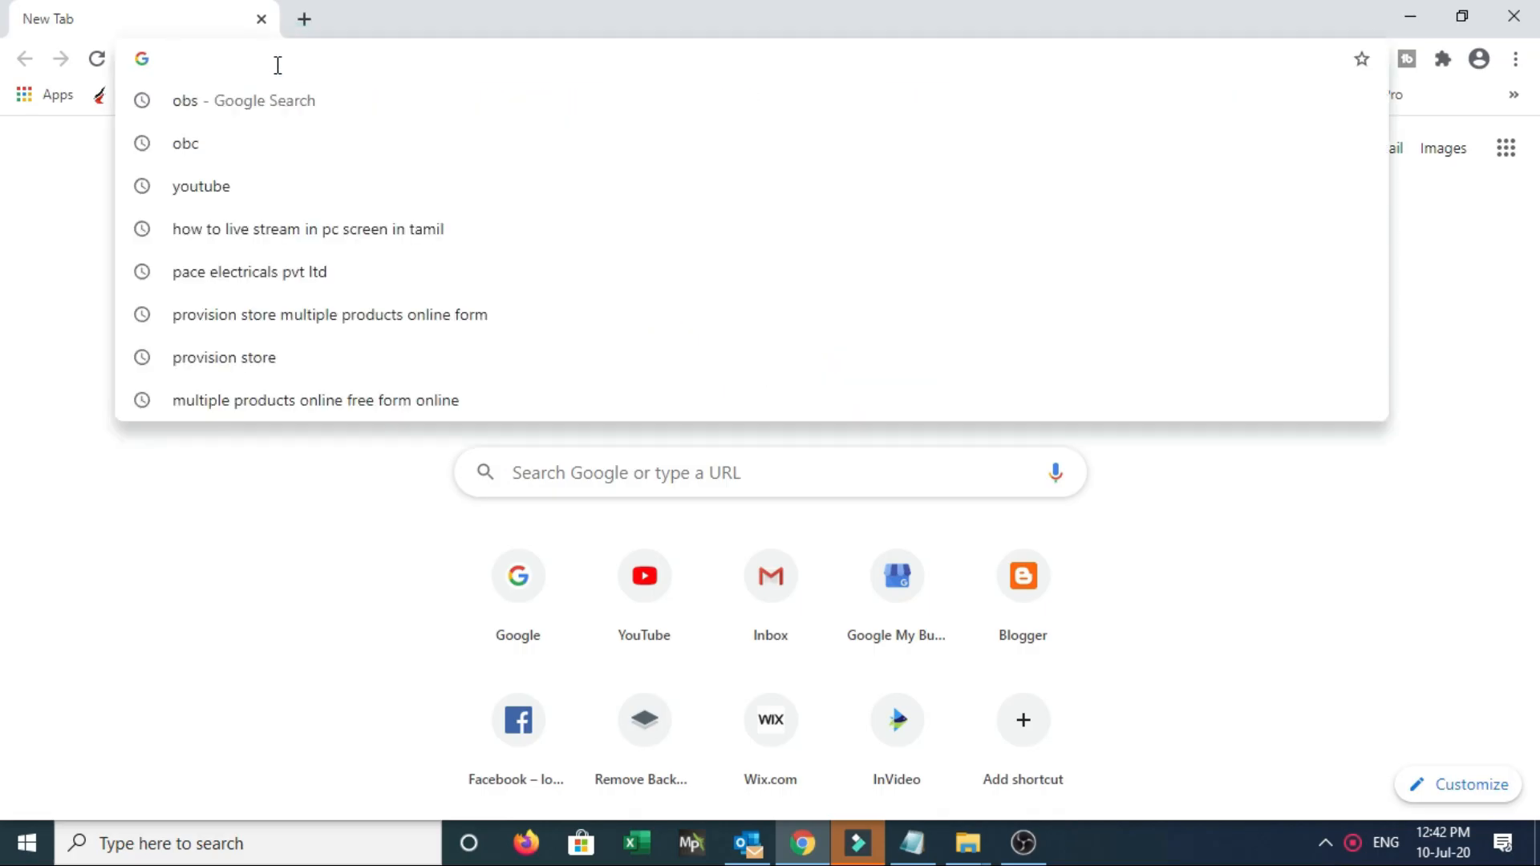
{"action": "type", "text": "youtube"}
{"action": "key", "text": "Return"}
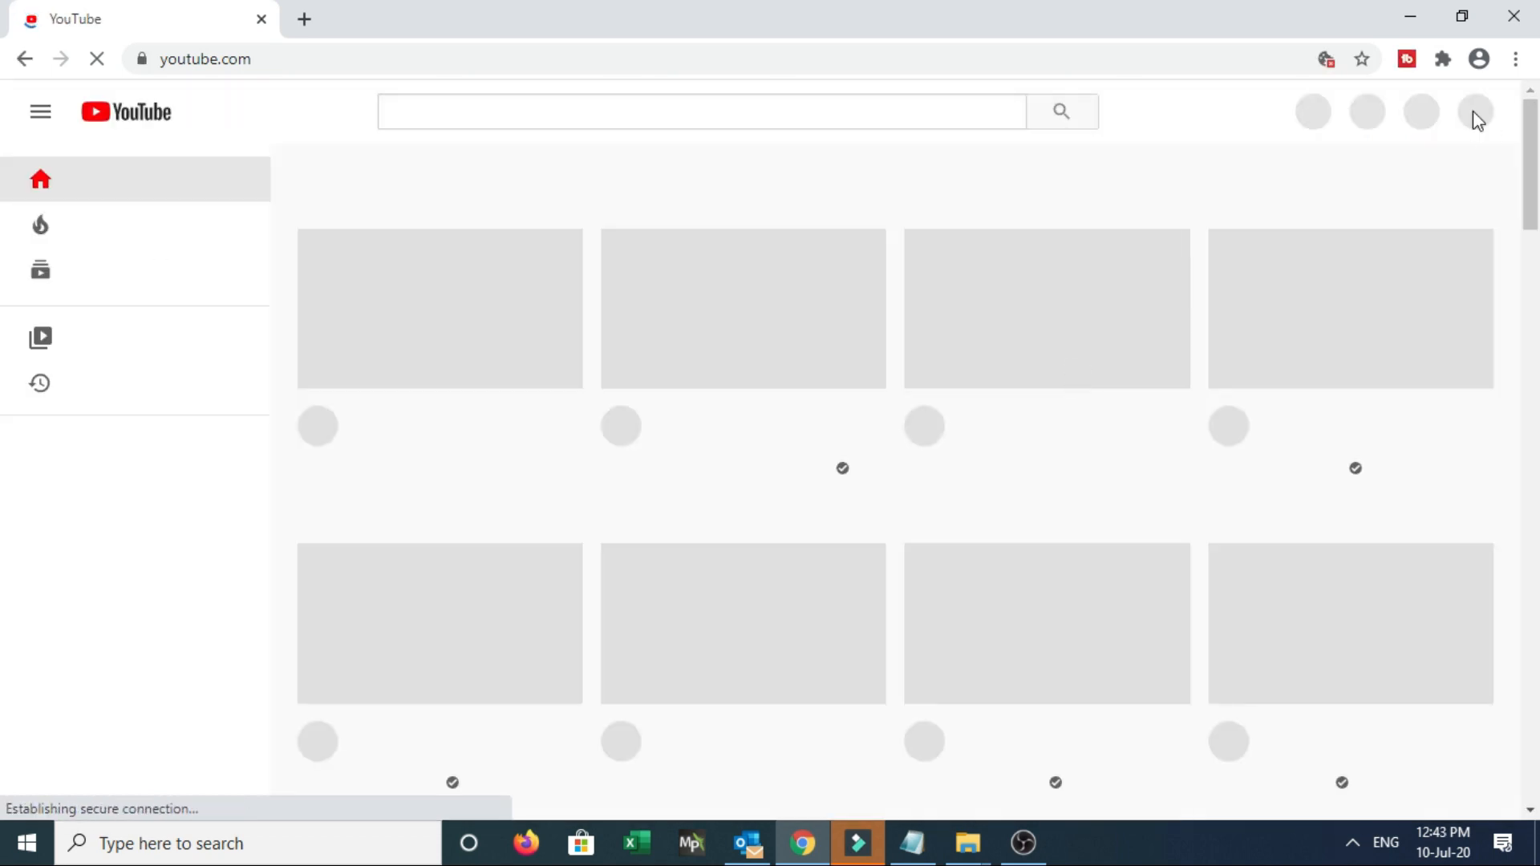
Sign in to YouTube by entering the account password
{"action": "left_click", "coordinate": [1473, 110]}
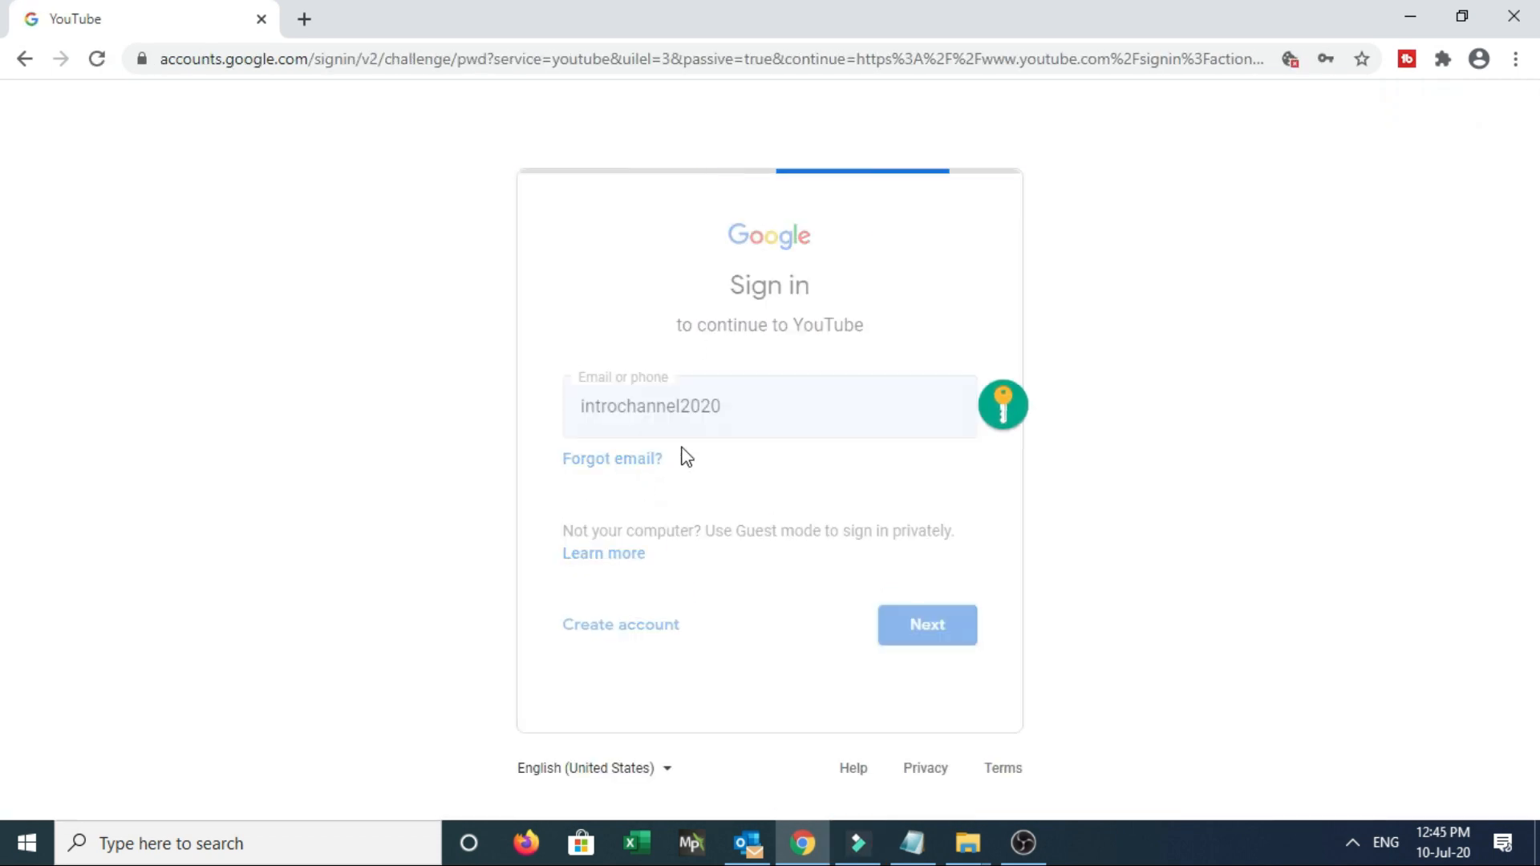
{"action": "left_click", "coordinate": [695, 446]}
{"action": "type", "text": "••••••••"}
{"action": "left_click", "coordinate": [925, 523]}
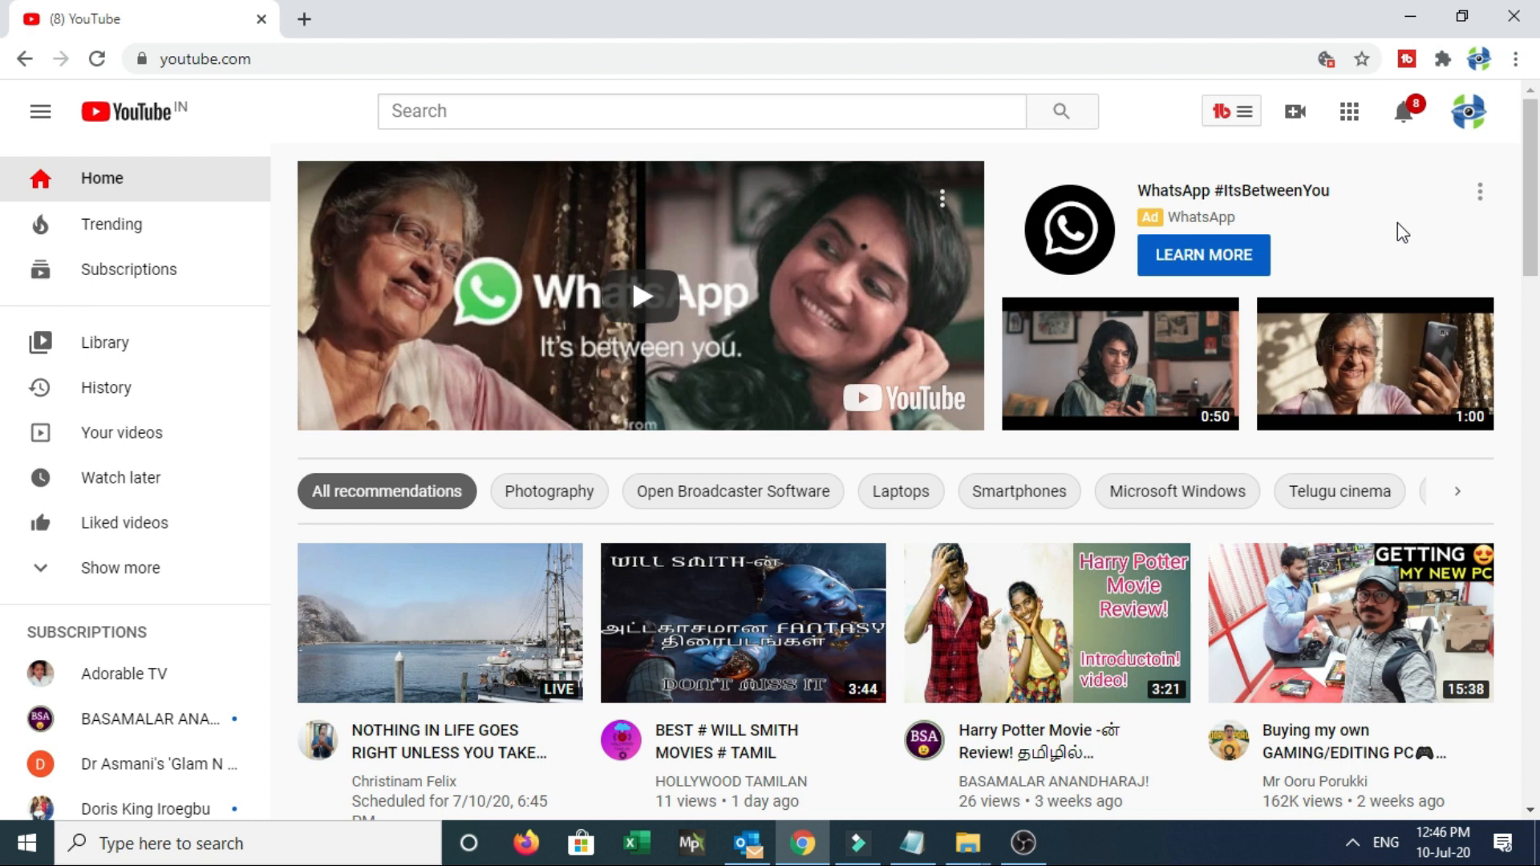
Open your own channel page and choose to go live from there
{"action": "left_click", "coordinate": [1469, 119]}
{"action": "left_click", "coordinate": [1186, 216]}
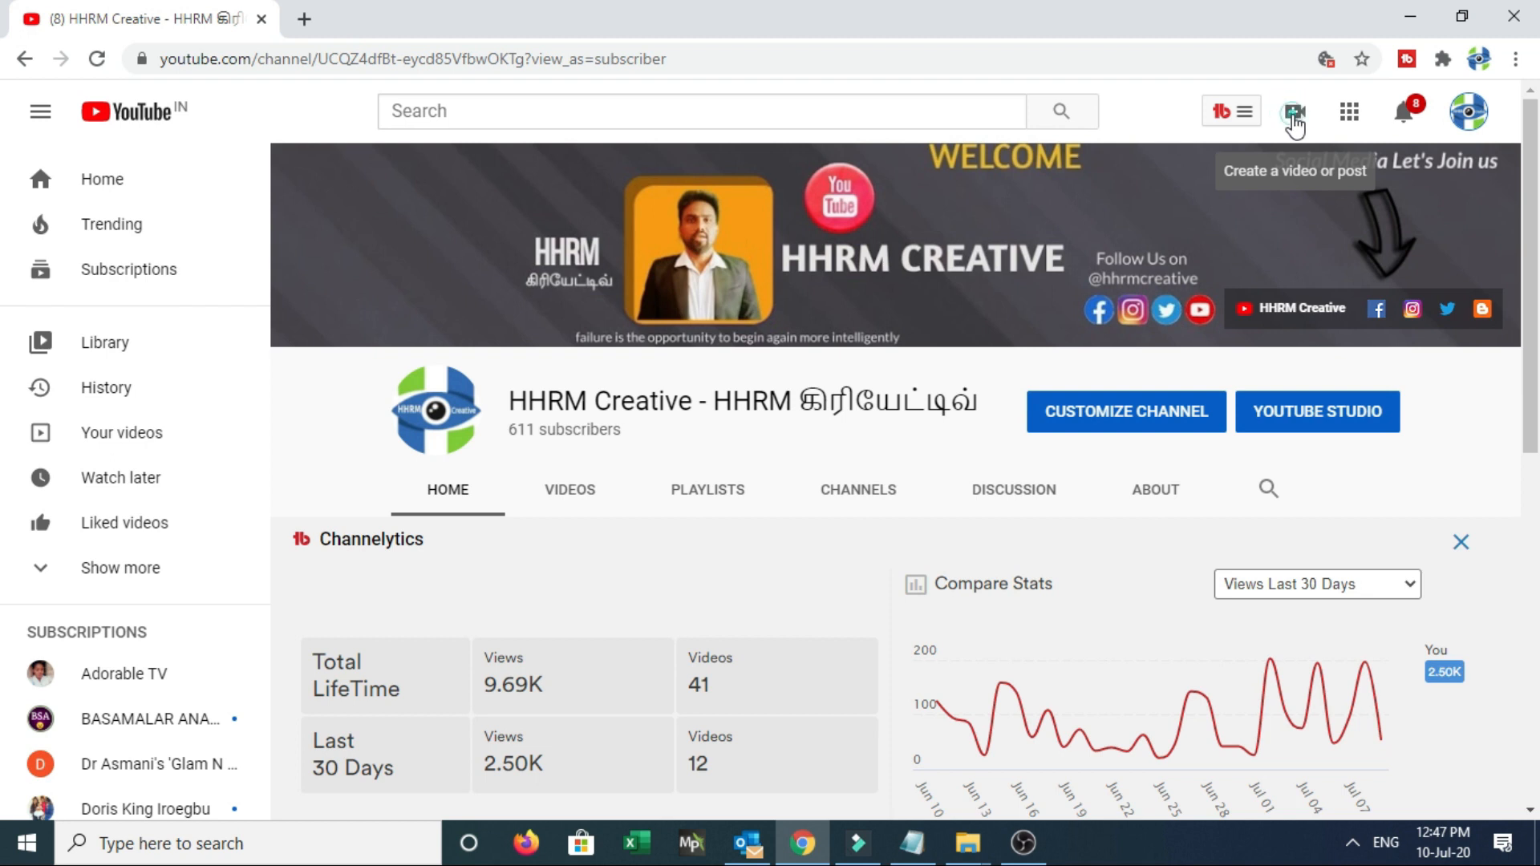
{"action": "left_click", "coordinate": [1295, 119]}
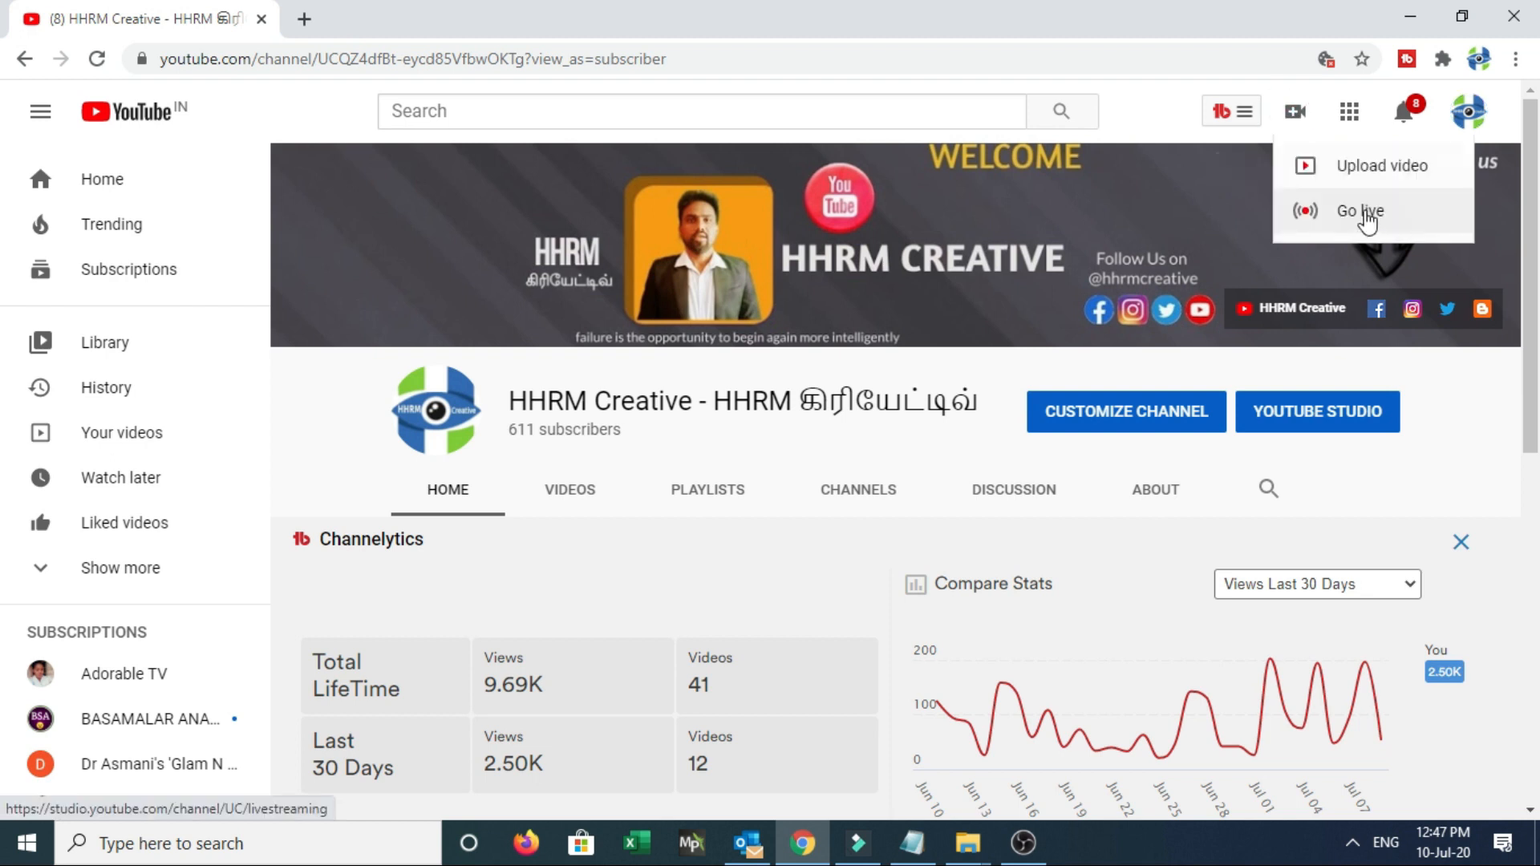
{"action": "left_click", "coordinate": [1365, 214]}
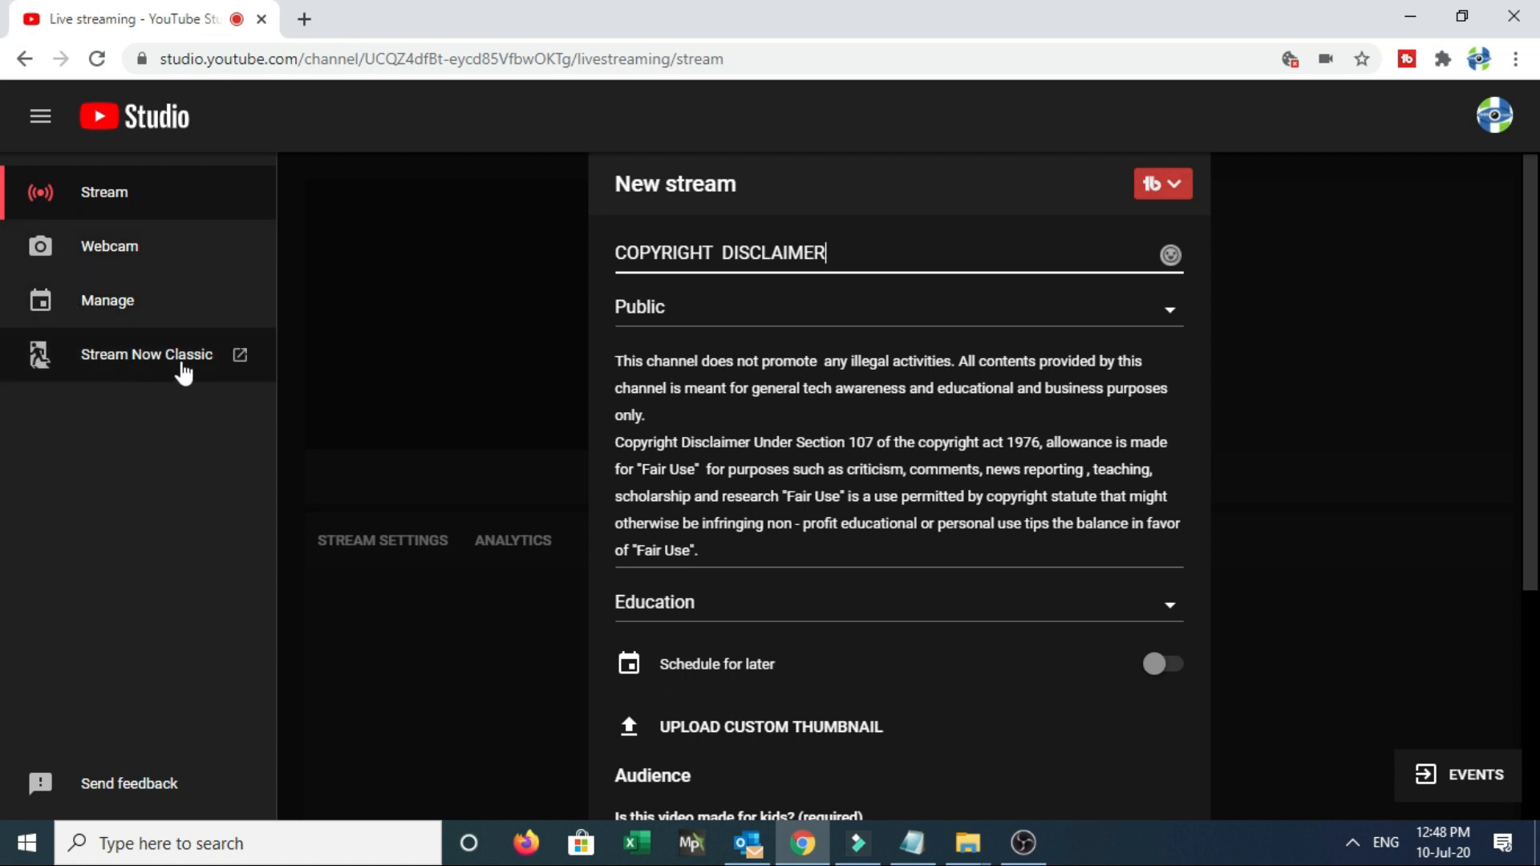
Open the Stream Now Classic live dashboard from YouTube Studio
{"action": "left_click", "coordinate": [132, 360]}
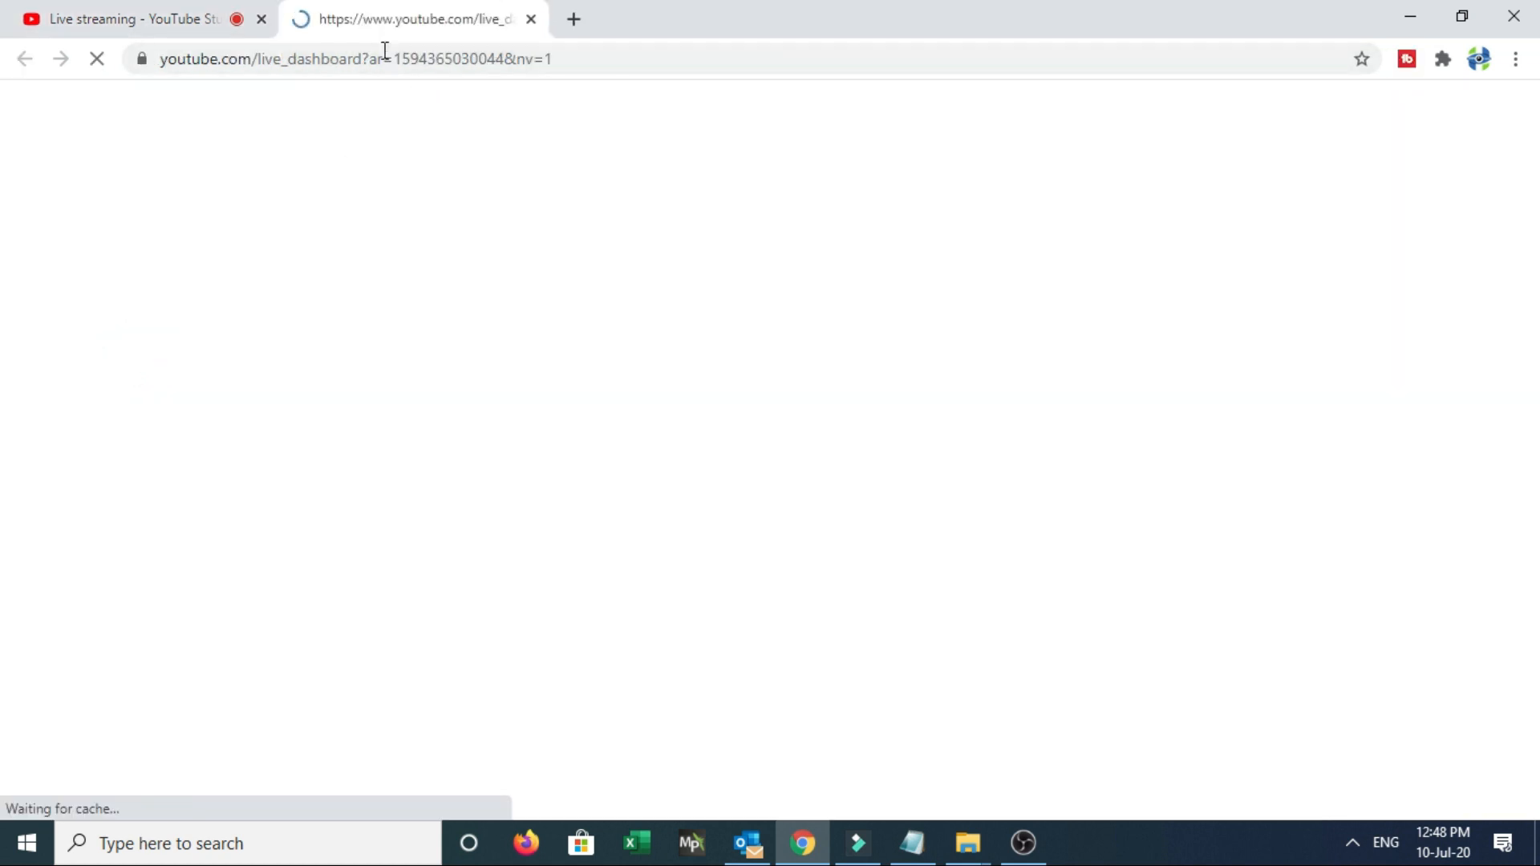
{"action": "scroll", "coordinate": [519, 220], "scroll_direction": "down", "scroll_amount": 8}
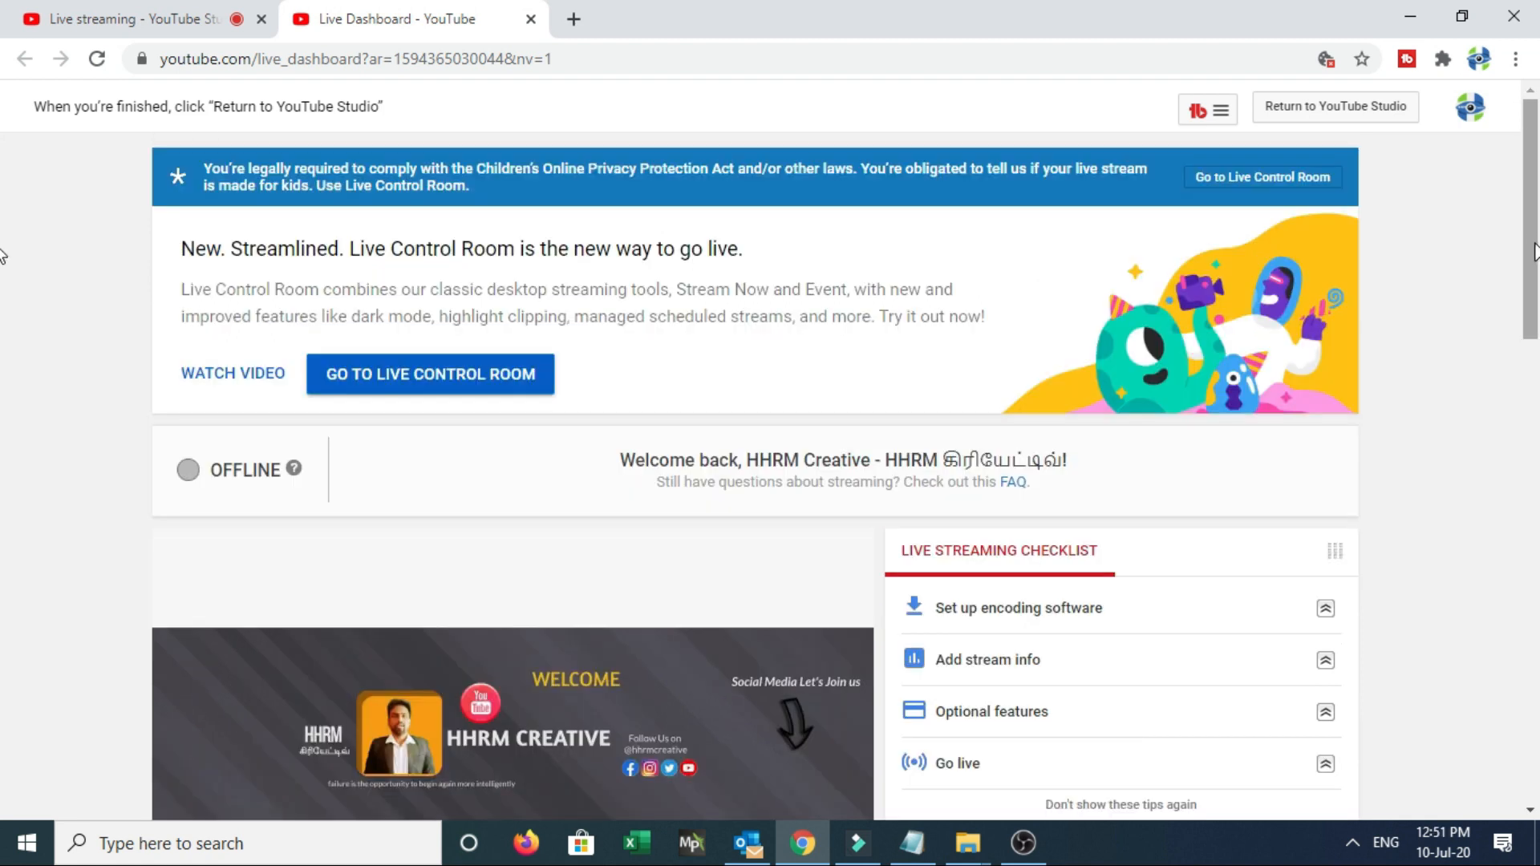
{"action": "left_click_drag", "start_coordinate": [1534, 252], "coordinate": [1533, 445]}
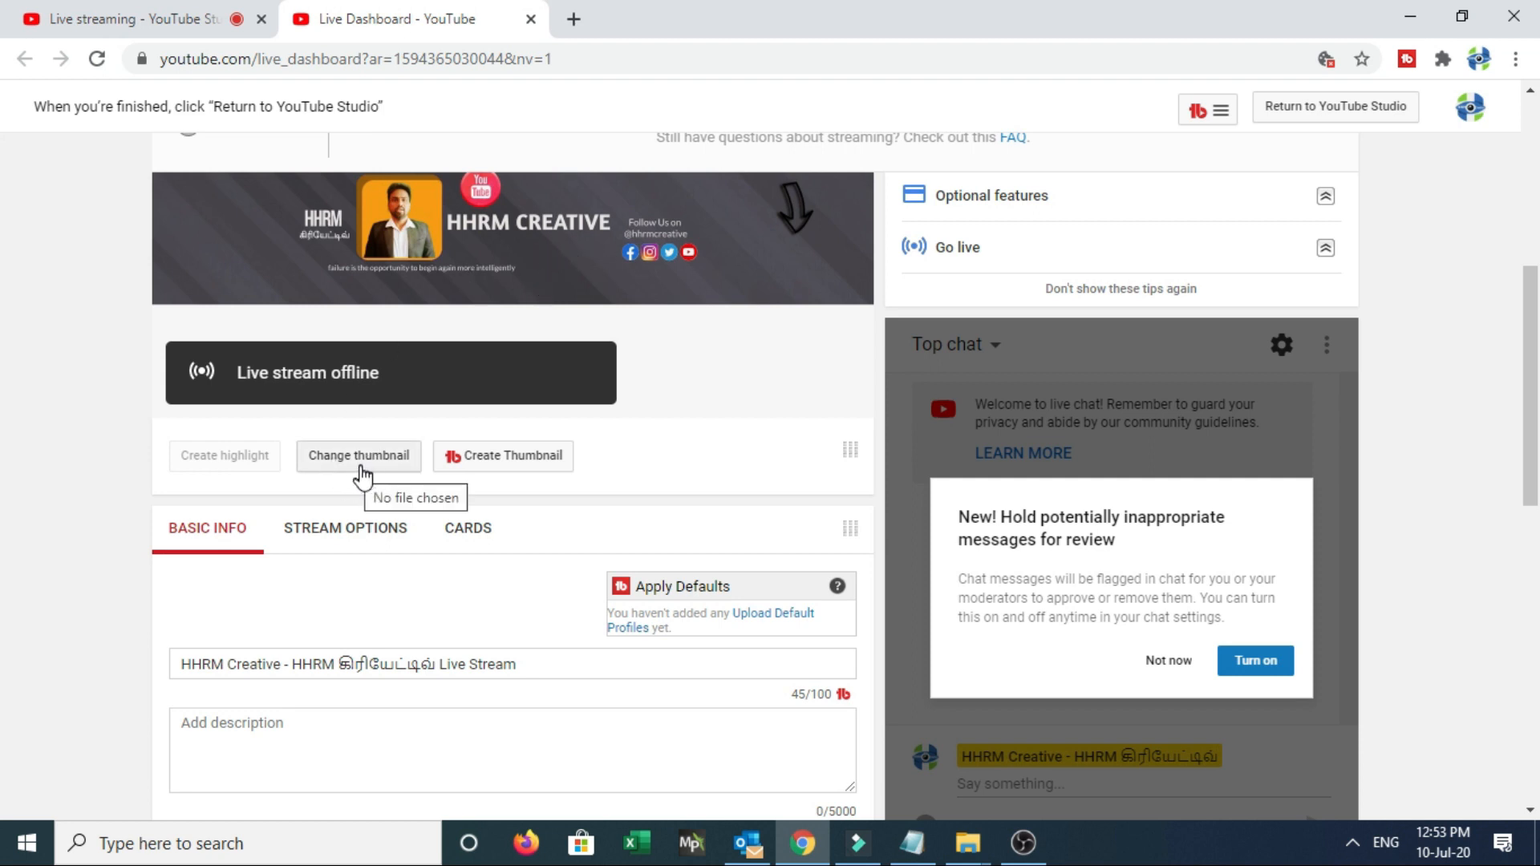
Set the stream's category to Education and its privacy to Public in the basic info
{"action": "left_click_drag", "start_coordinate": [1528, 368], "coordinate": [1537, 541]}
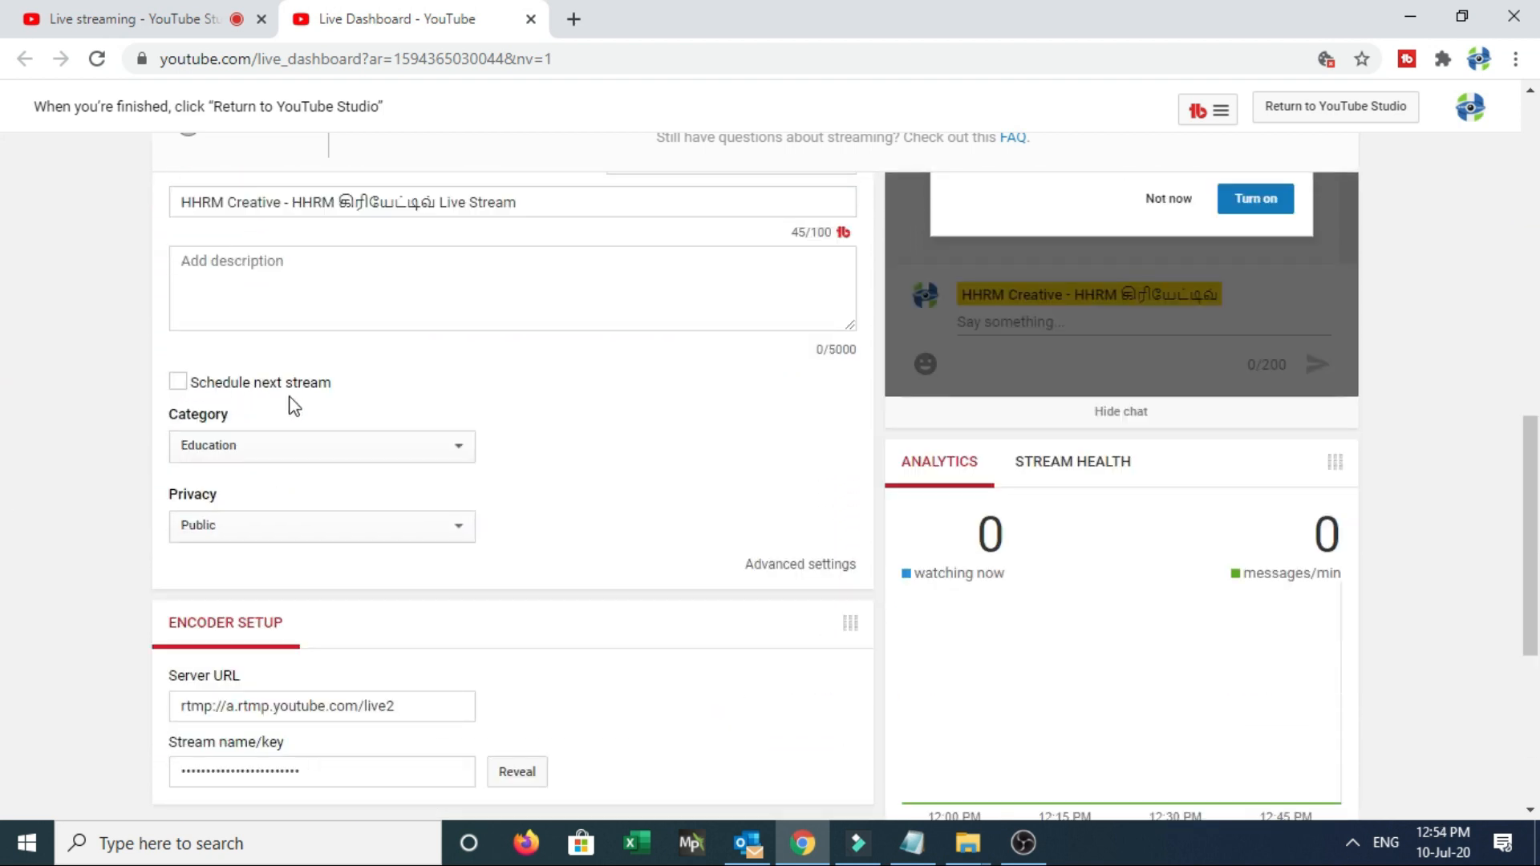
{"action": "left_click", "coordinate": [288, 456]}
{"action": "left_click", "coordinate": [288, 456]}
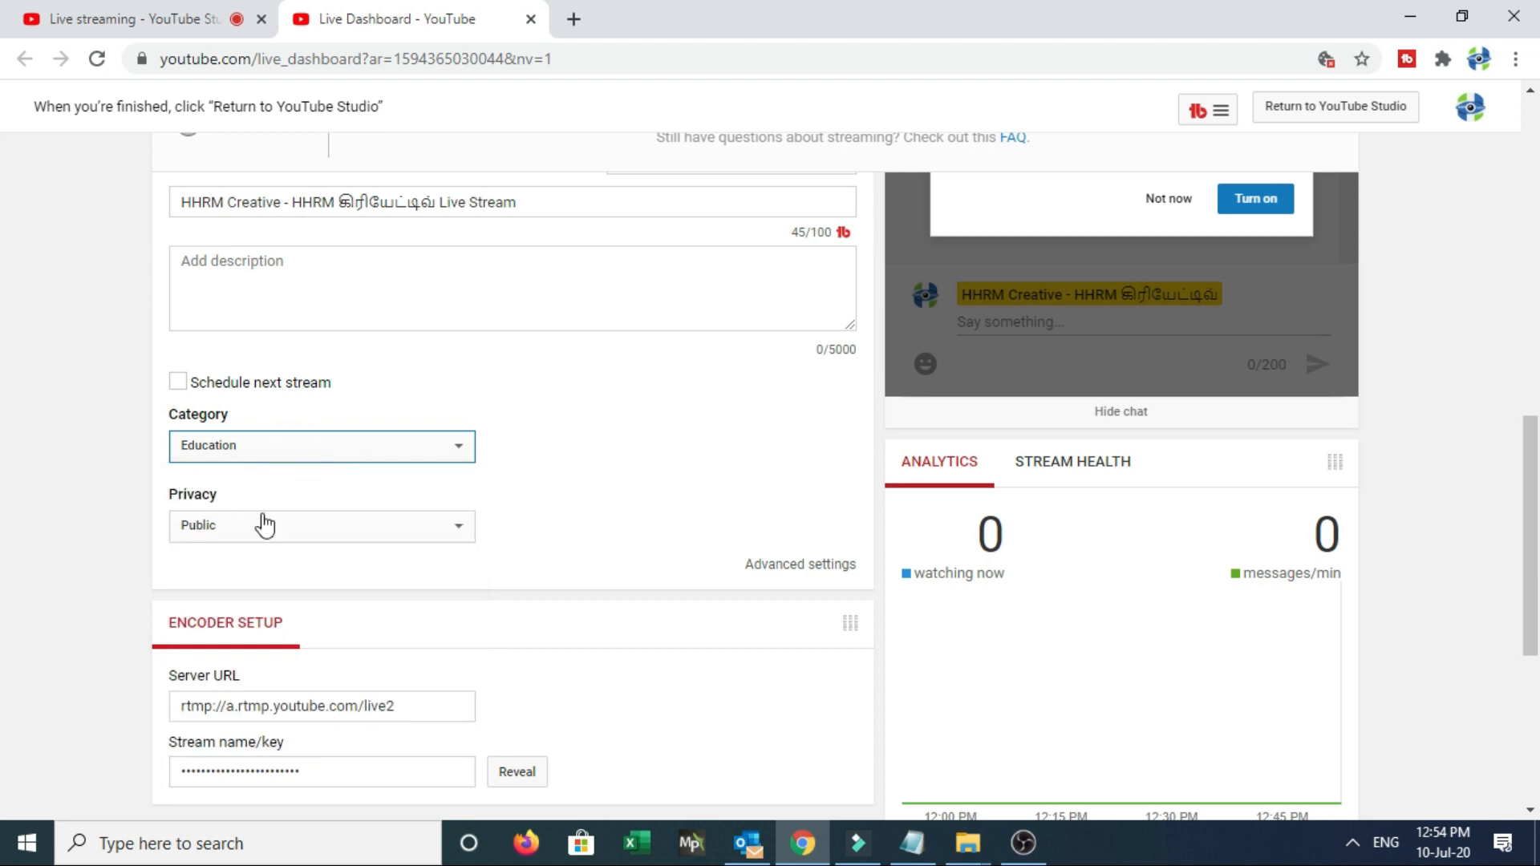
{"action": "left_click", "coordinate": [308, 543]}
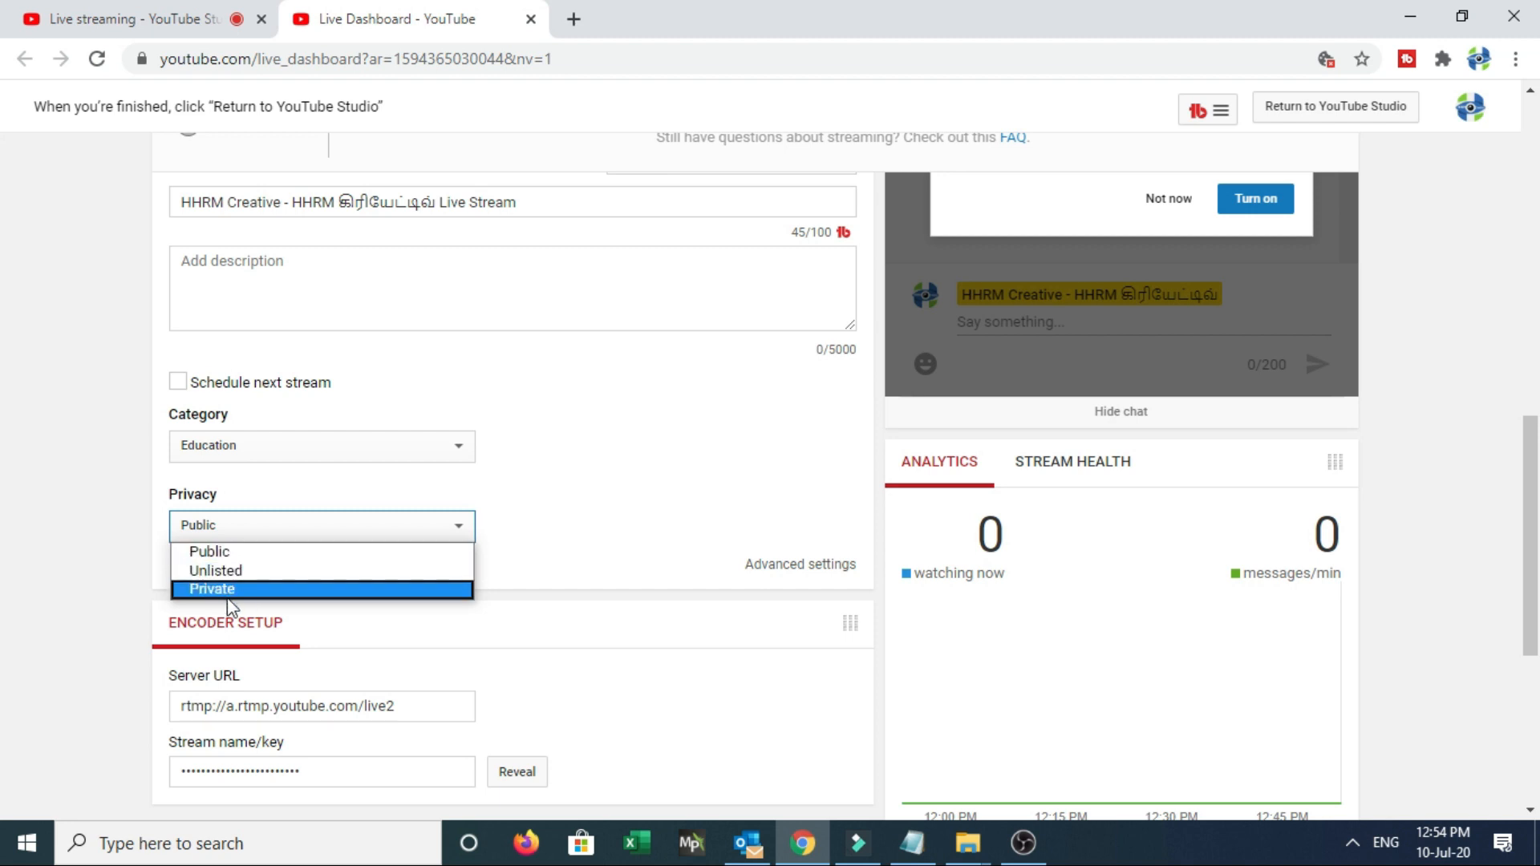
{"action": "left_click", "coordinate": [207, 559]}
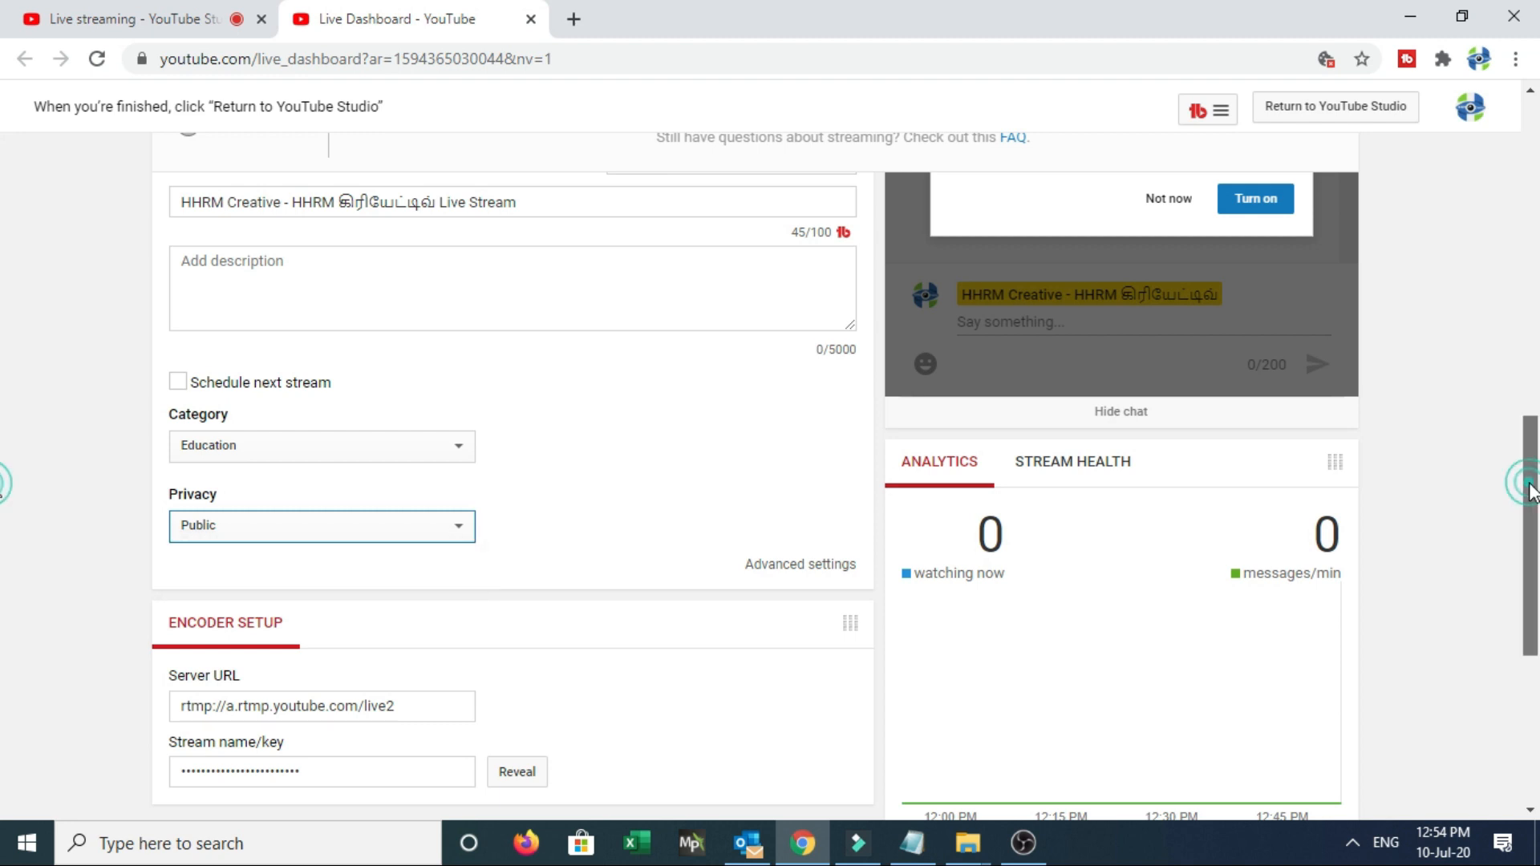
Reveal the stream key in the encoder setup, copy it and hide it again
{"action": "scroll", "coordinate": [1528, 506], "scroll_direction": "down", "scroll_amount": 1}
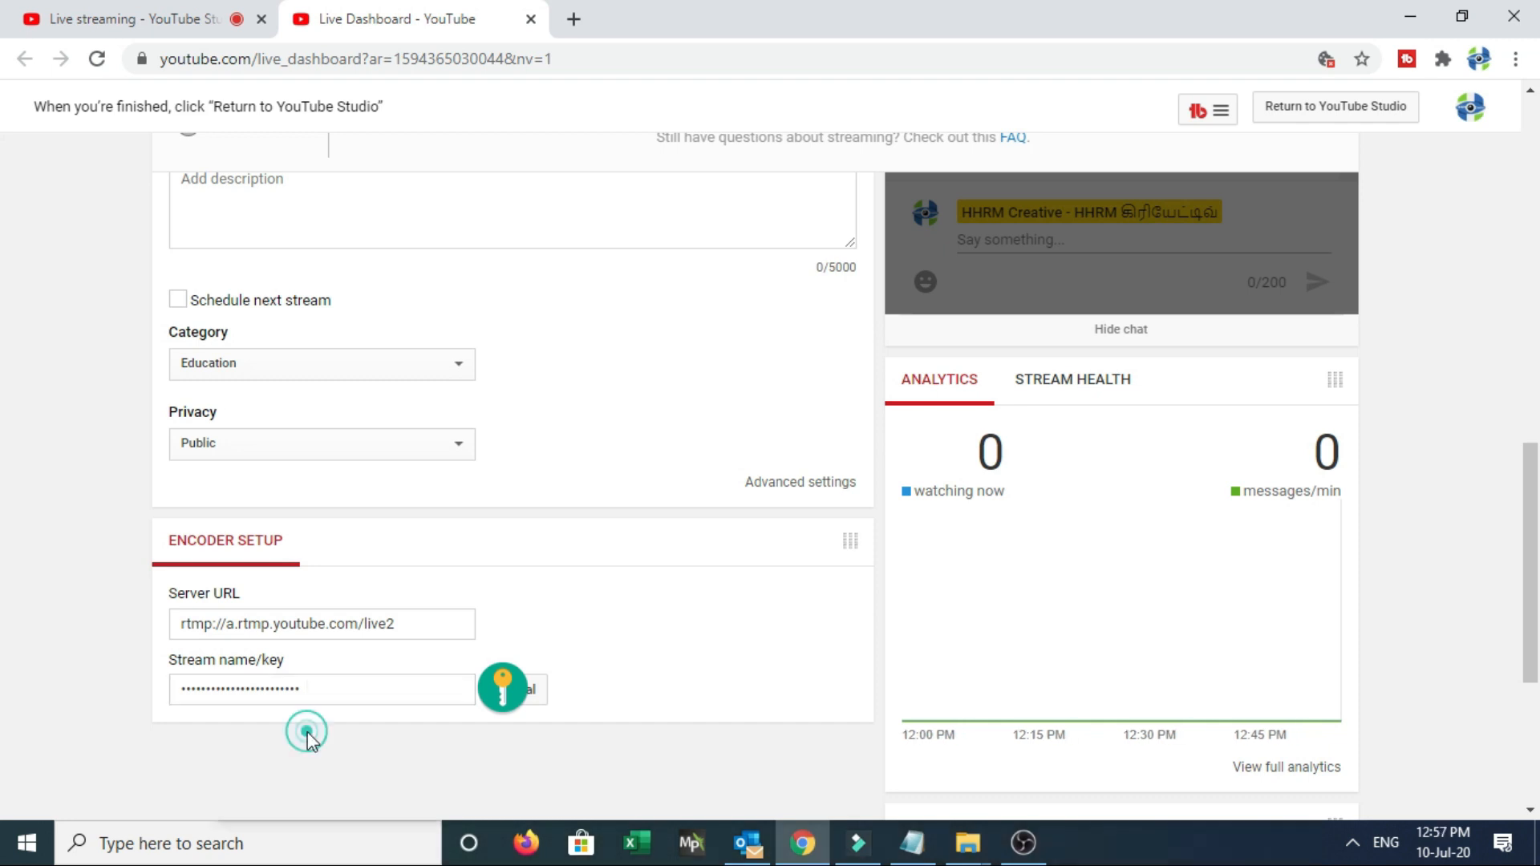
{"action": "left_click", "coordinate": [517, 689]}
{"action": "right_click", "coordinate": [315, 693]}
{"action": "left_click", "coordinate": [350, 585]}
{"action": "left_click", "coordinate": [533, 693]}
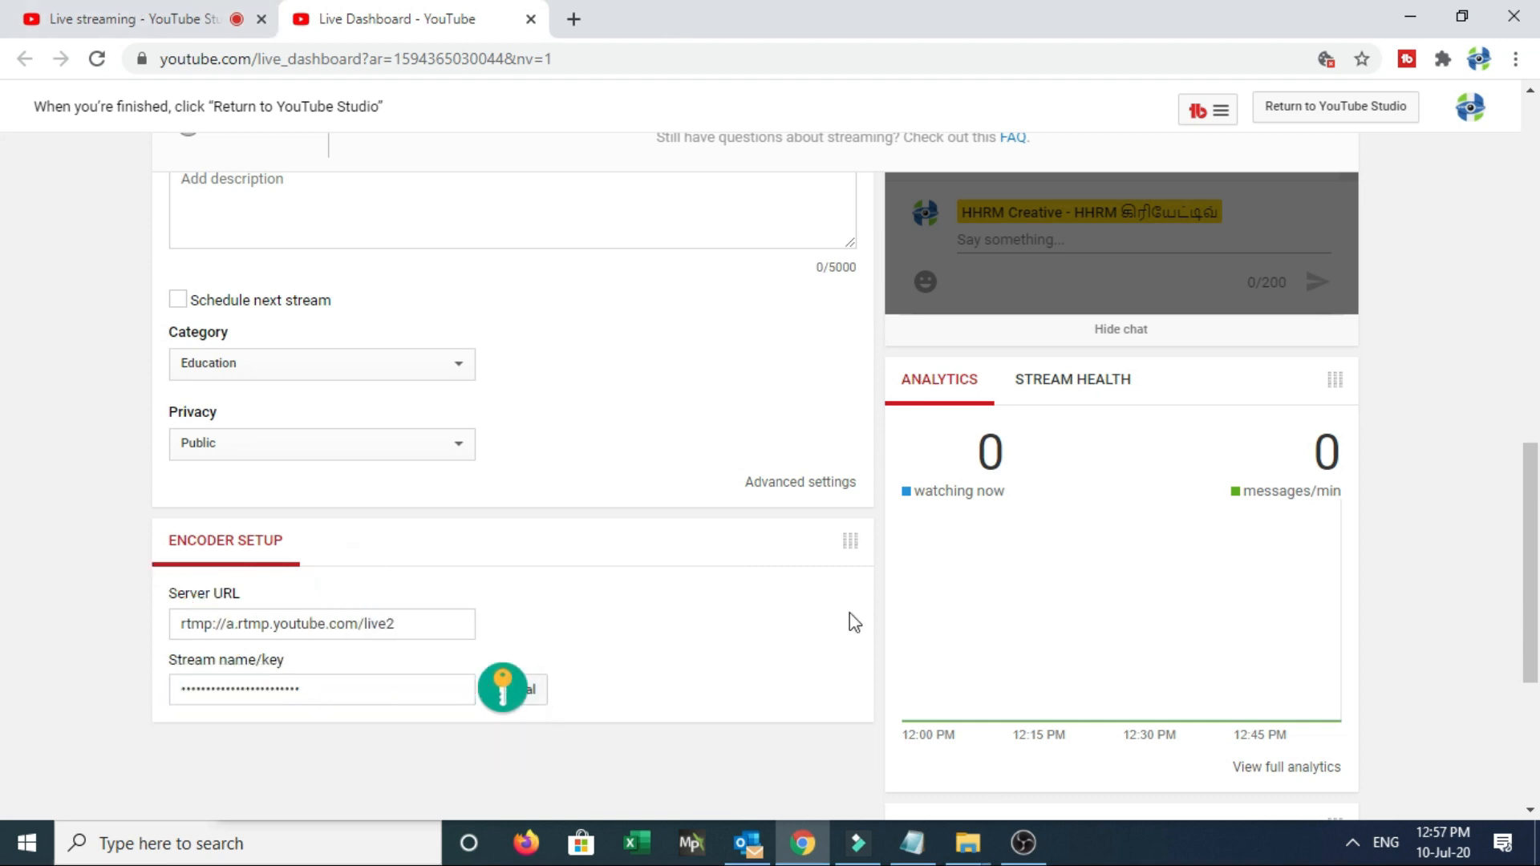
Switch to OBS, paste the stream key into the stream settings, and apply and confirm the settings
{"action": "left_click", "coordinate": [1024, 842]}
{"action": "key", "text": "ctrl+v"}
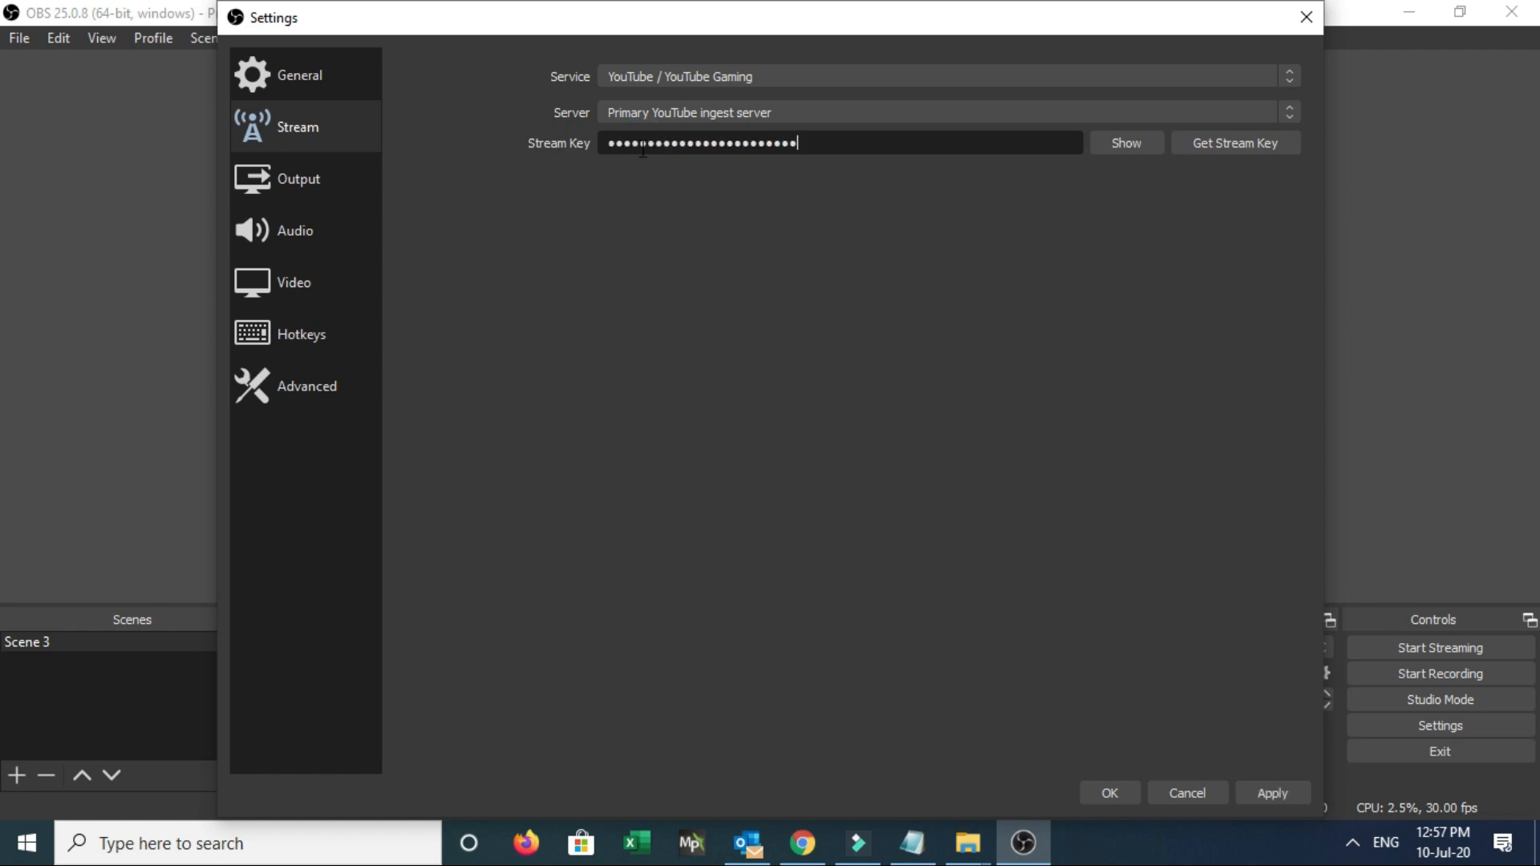
{"action": "left_click", "coordinate": [1273, 795]}
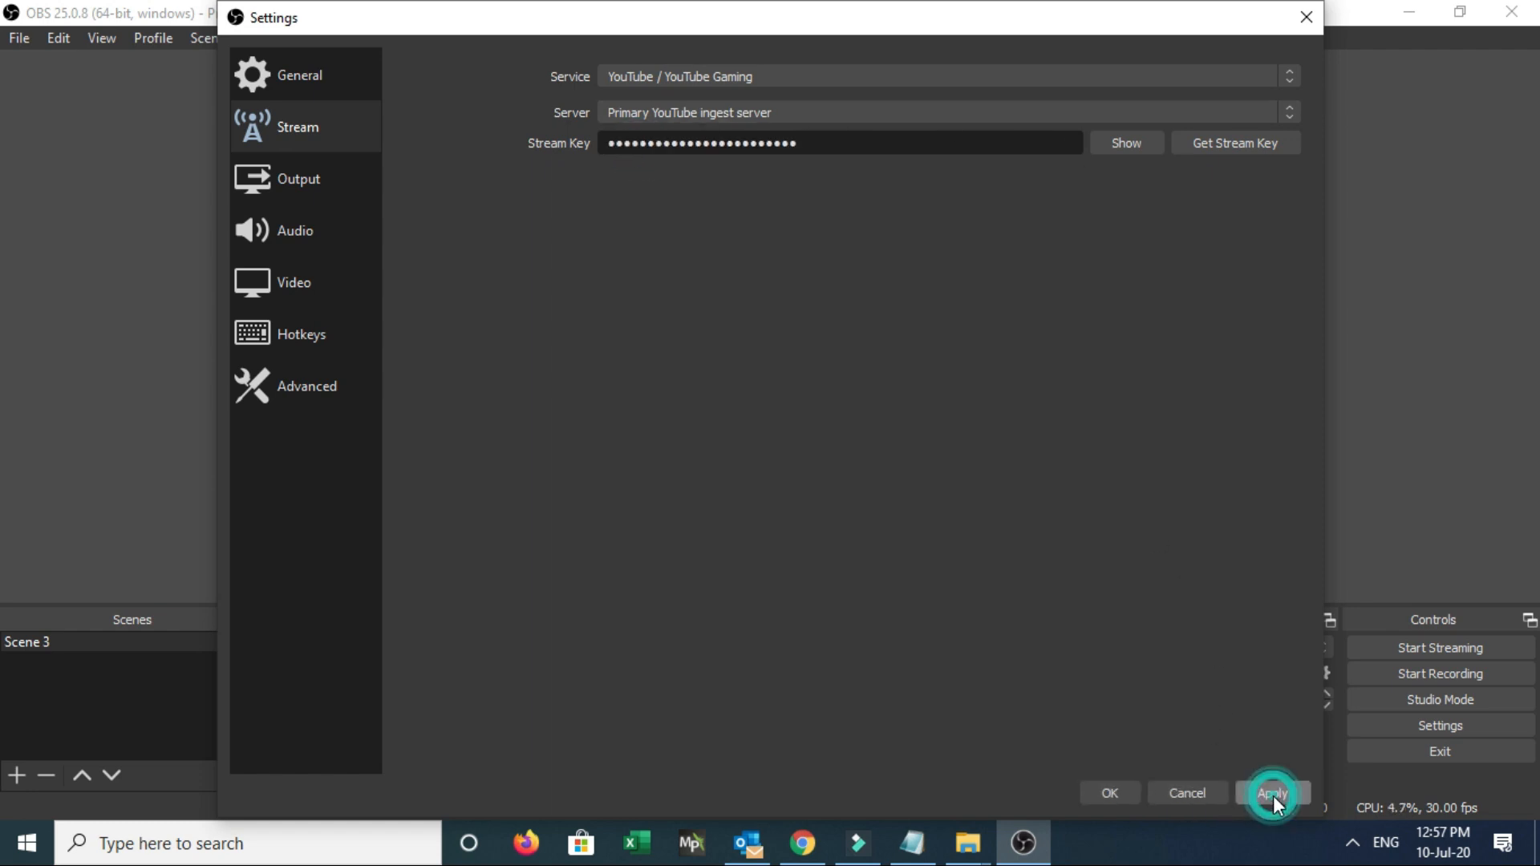
{"action": "left_click", "coordinate": [1110, 794]}
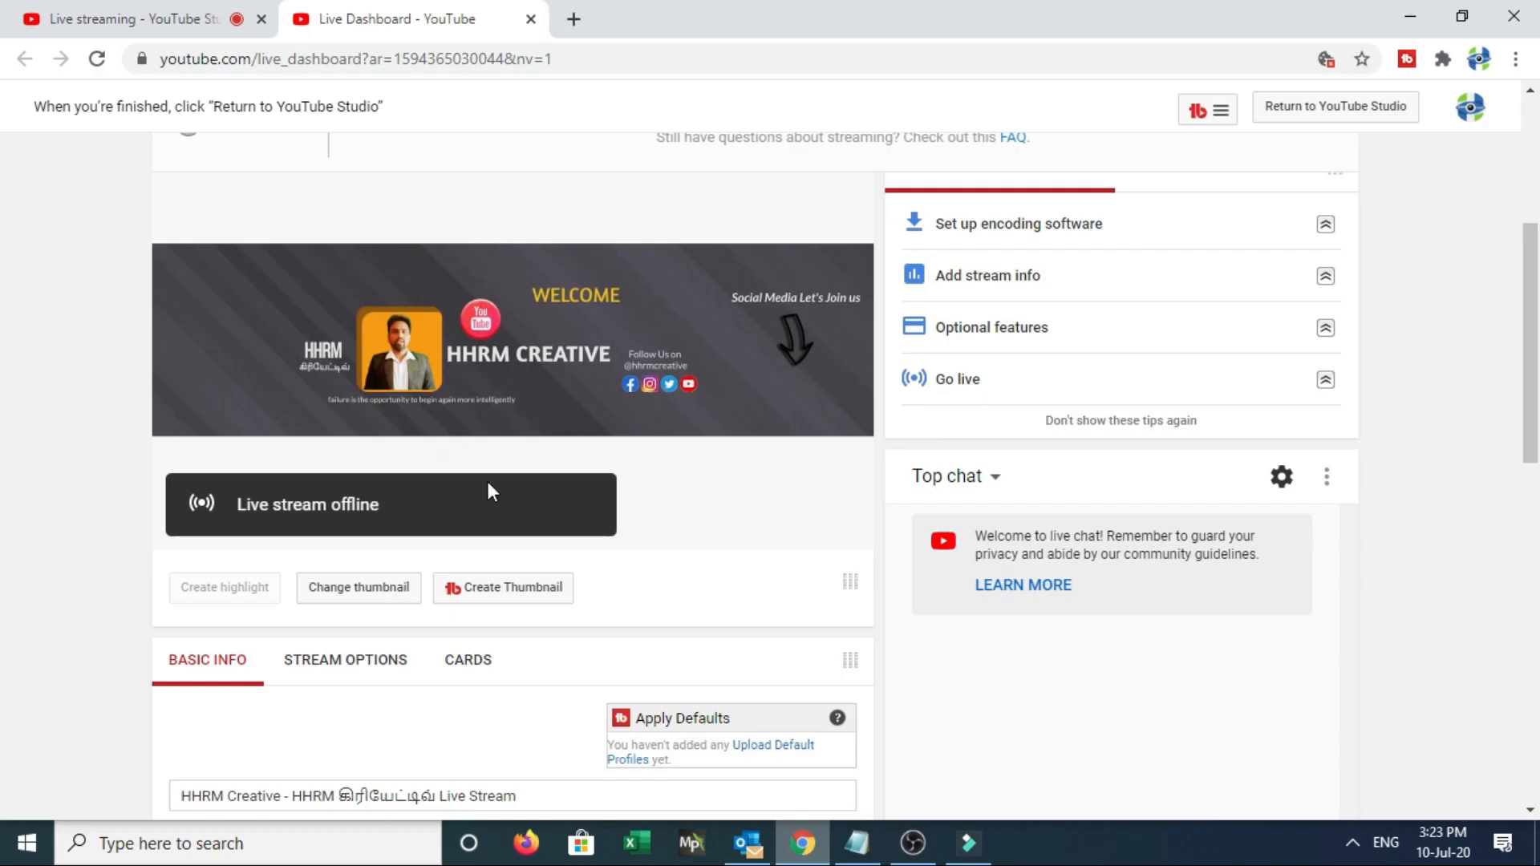
Change the live stream's thumbnail on the YouTube dashboard to the Desktop image My Post (35)
{"action": "left_click", "coordinate": [344, 592]}
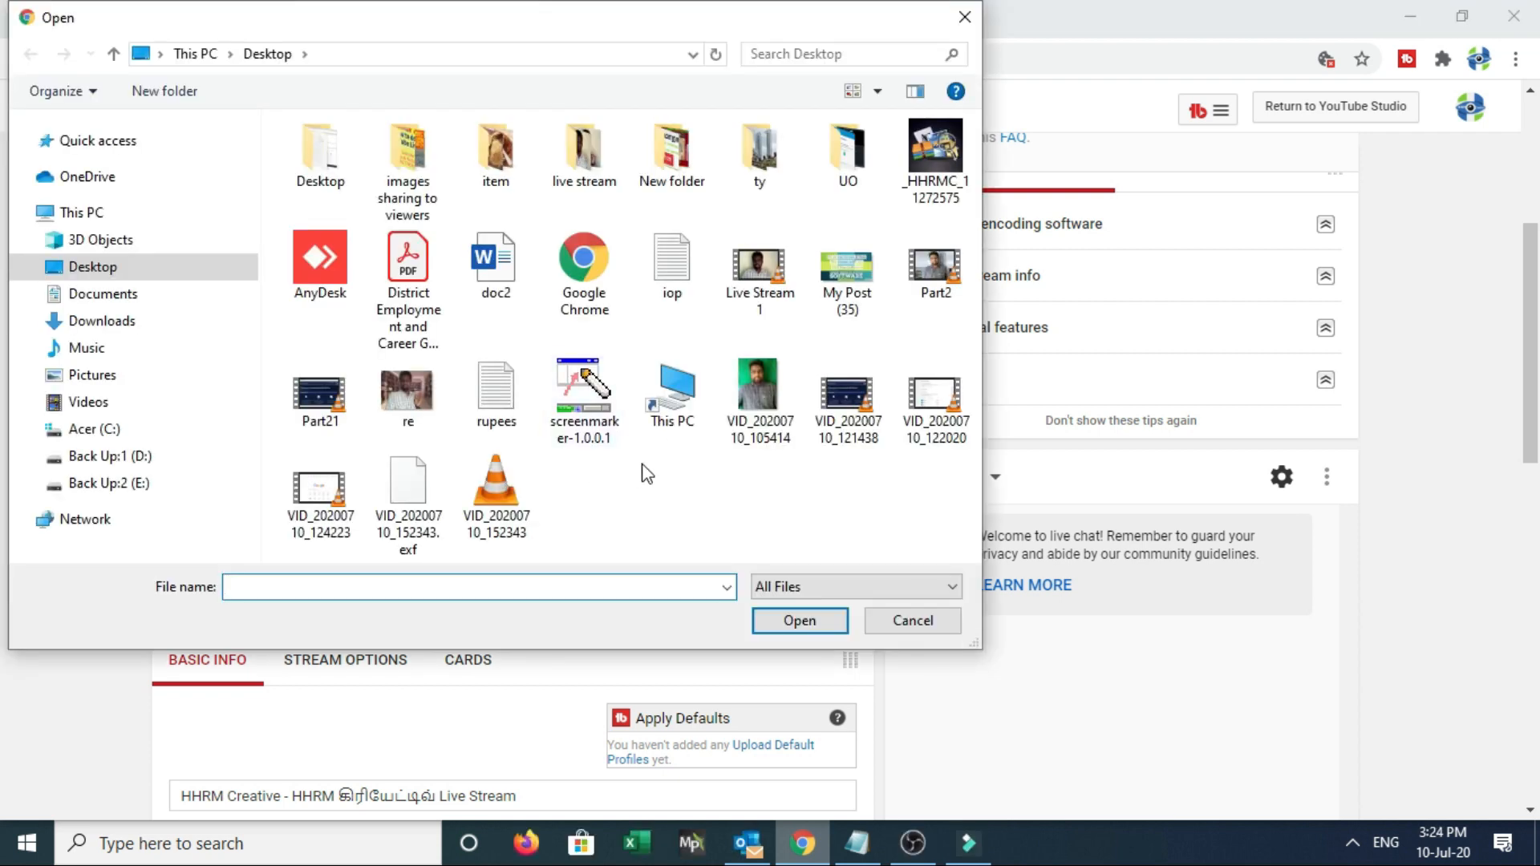
{"action": "left_click", "coordinate": [855, 281]}
{"action": "left_click", "coordinate": [815, 619]}
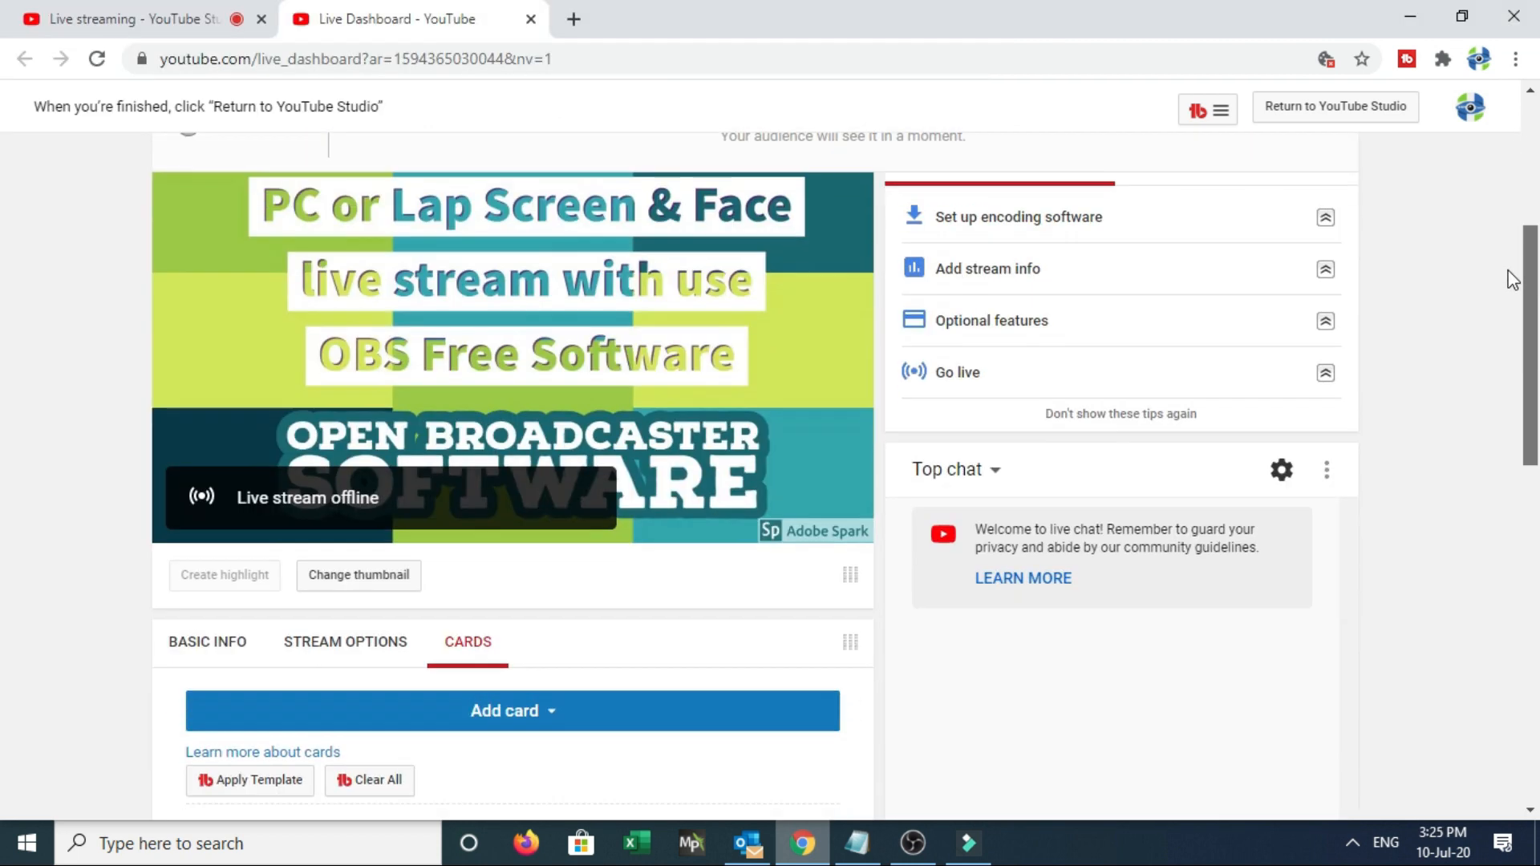
Enter a stream title in the basic info that begins "How to do OBS Live stream"
{"action": "left_click_drag", "start_coordinate": [1533, 258], "coordinate": [1531, 207]}
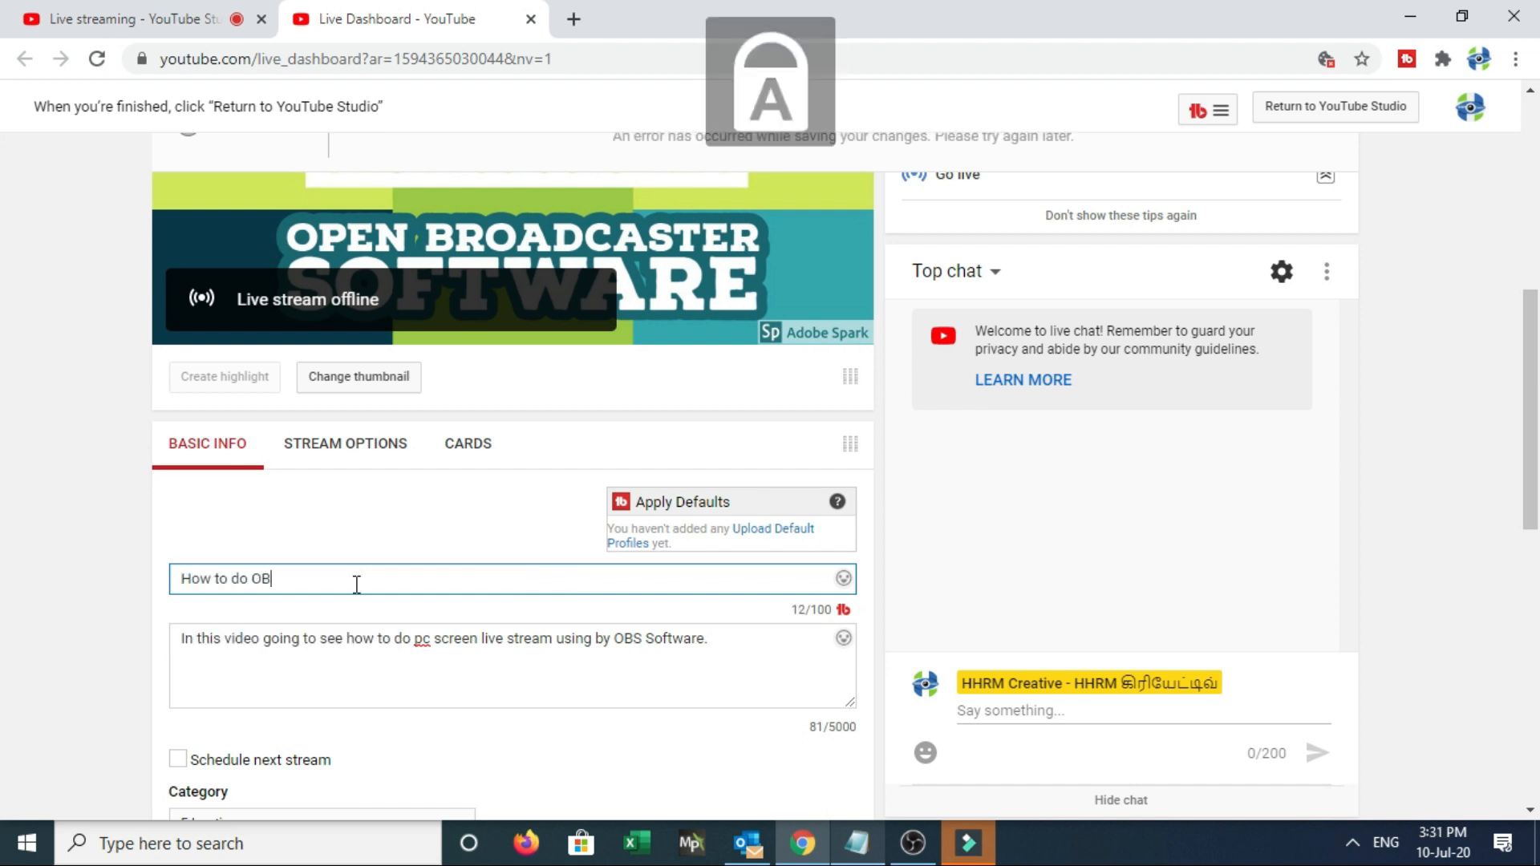
{"action": "type", "text": "S L"}
{"action": "key", "text": "Caps_Lock"}
{"action": "type", "text": "ive stream usi"}
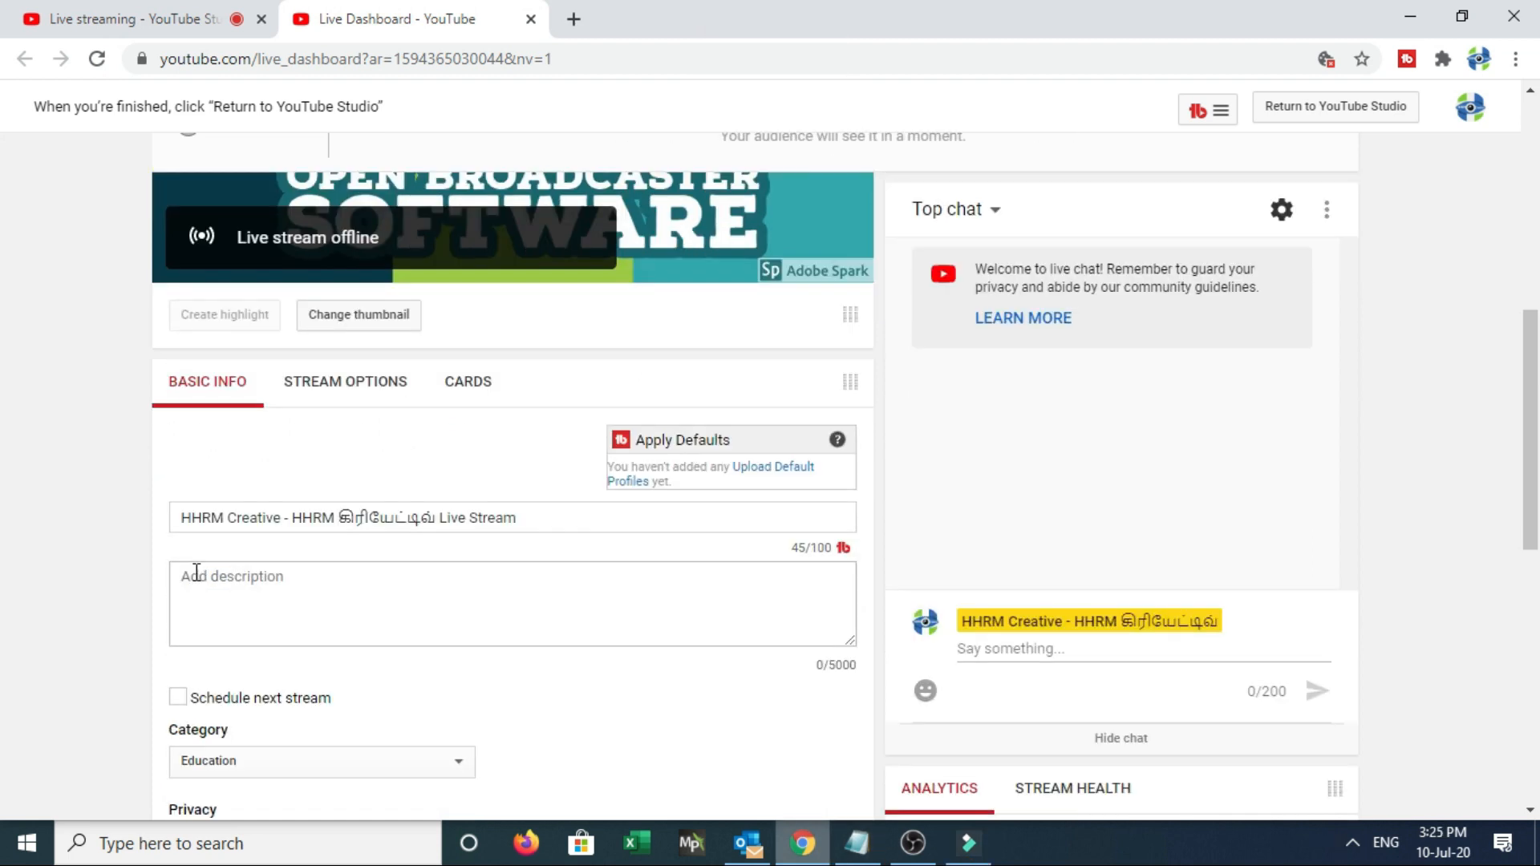
Enter the stream description "In this video going to see how to do pc screen live stream using by OBS Software."
{"action": "left_click", "coordinate": [196, 574]}
{"action": "type", "text": "In this video going to see h"}
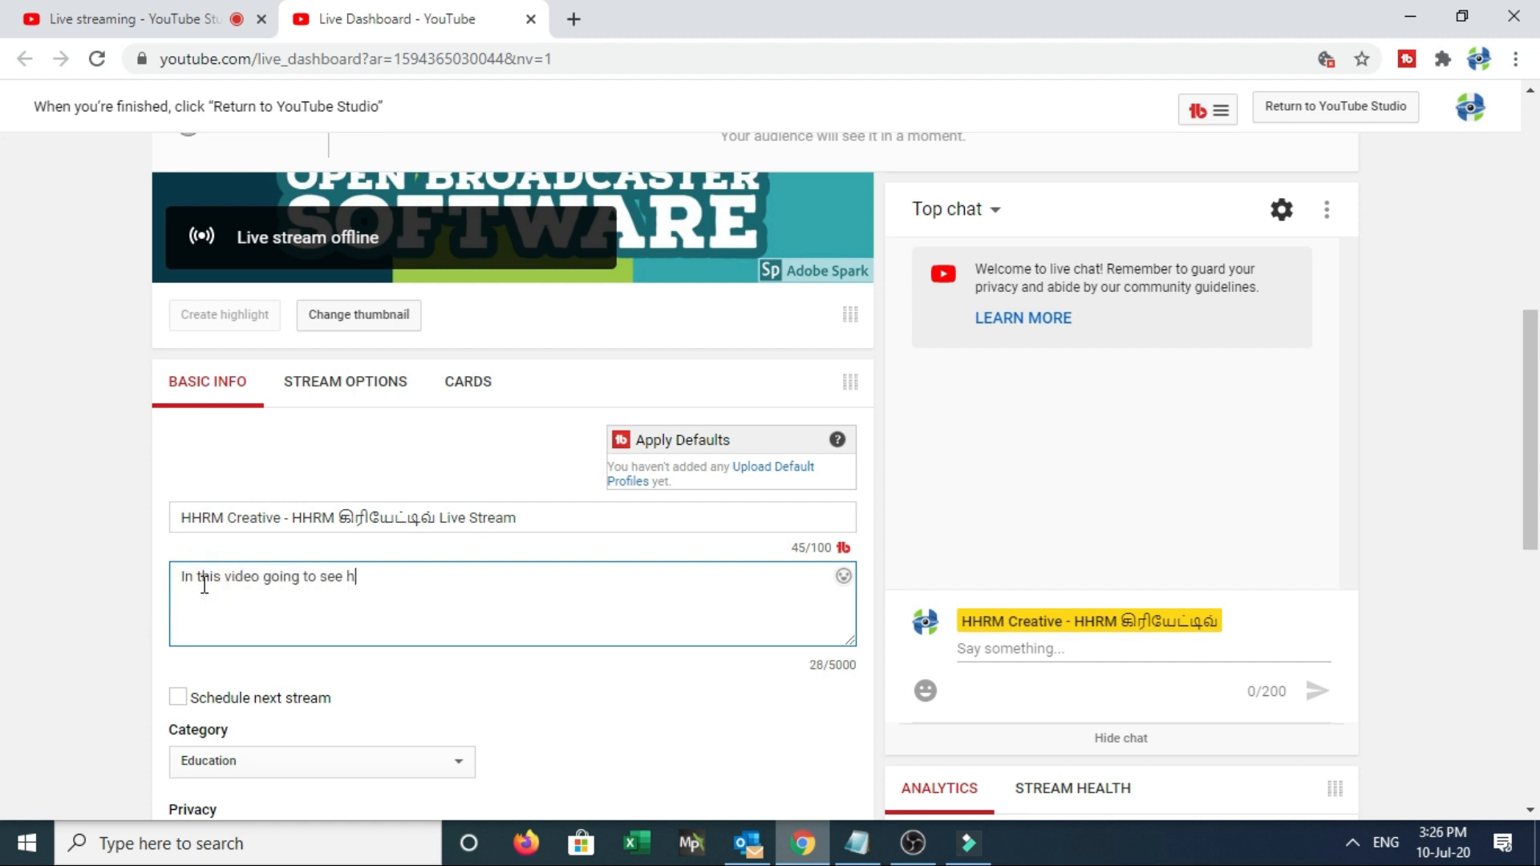
{"action": "type", "text": "ow to do pc screen live stream using by OBS Software."}
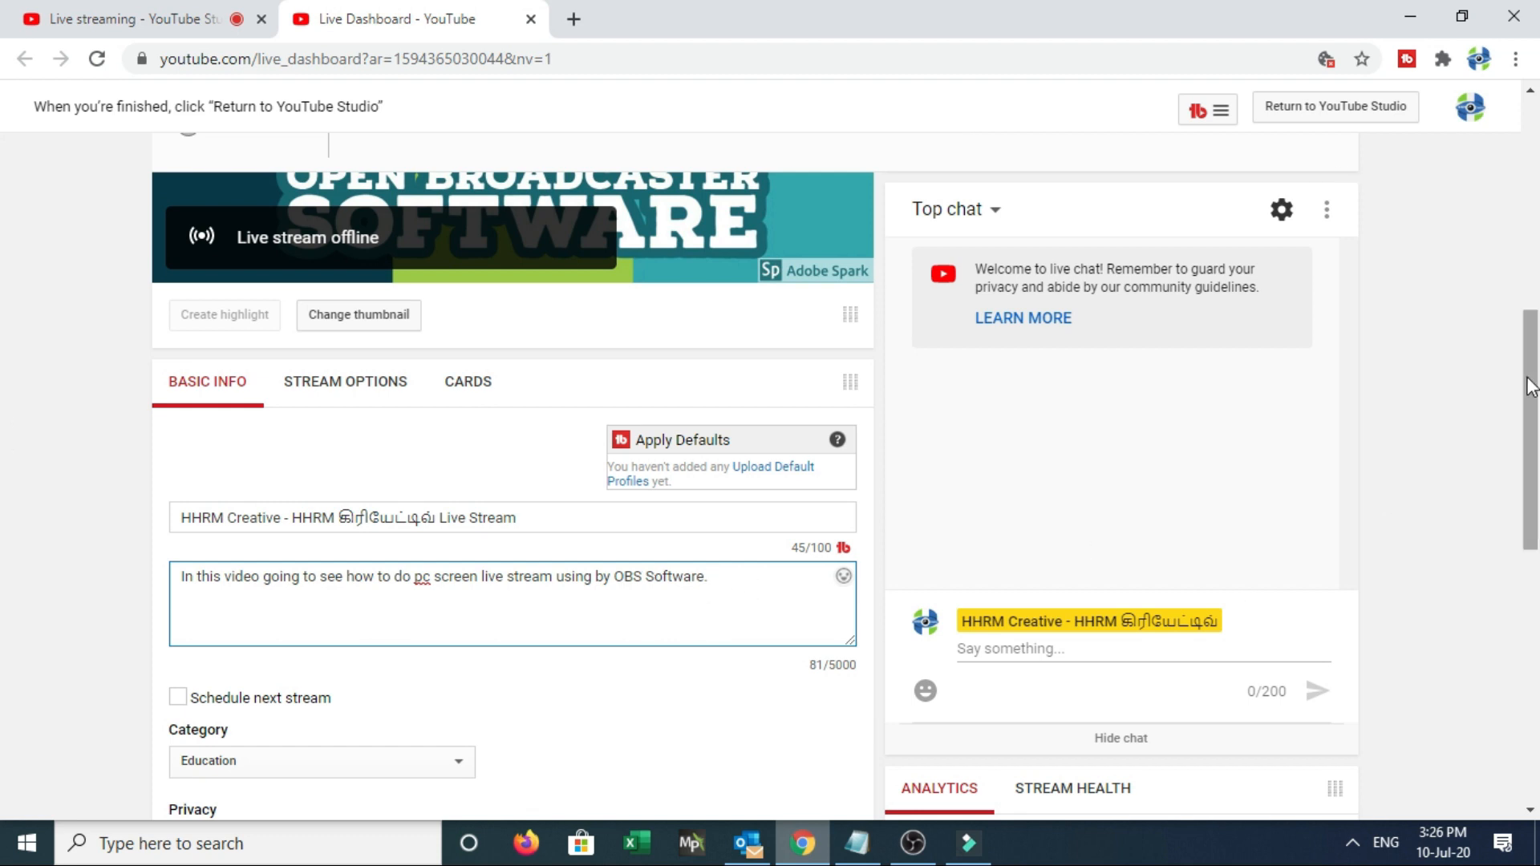
{"action": "left_click_drag", "start_coordinate": [1520, 390], "coordinate": [1516, 473]}
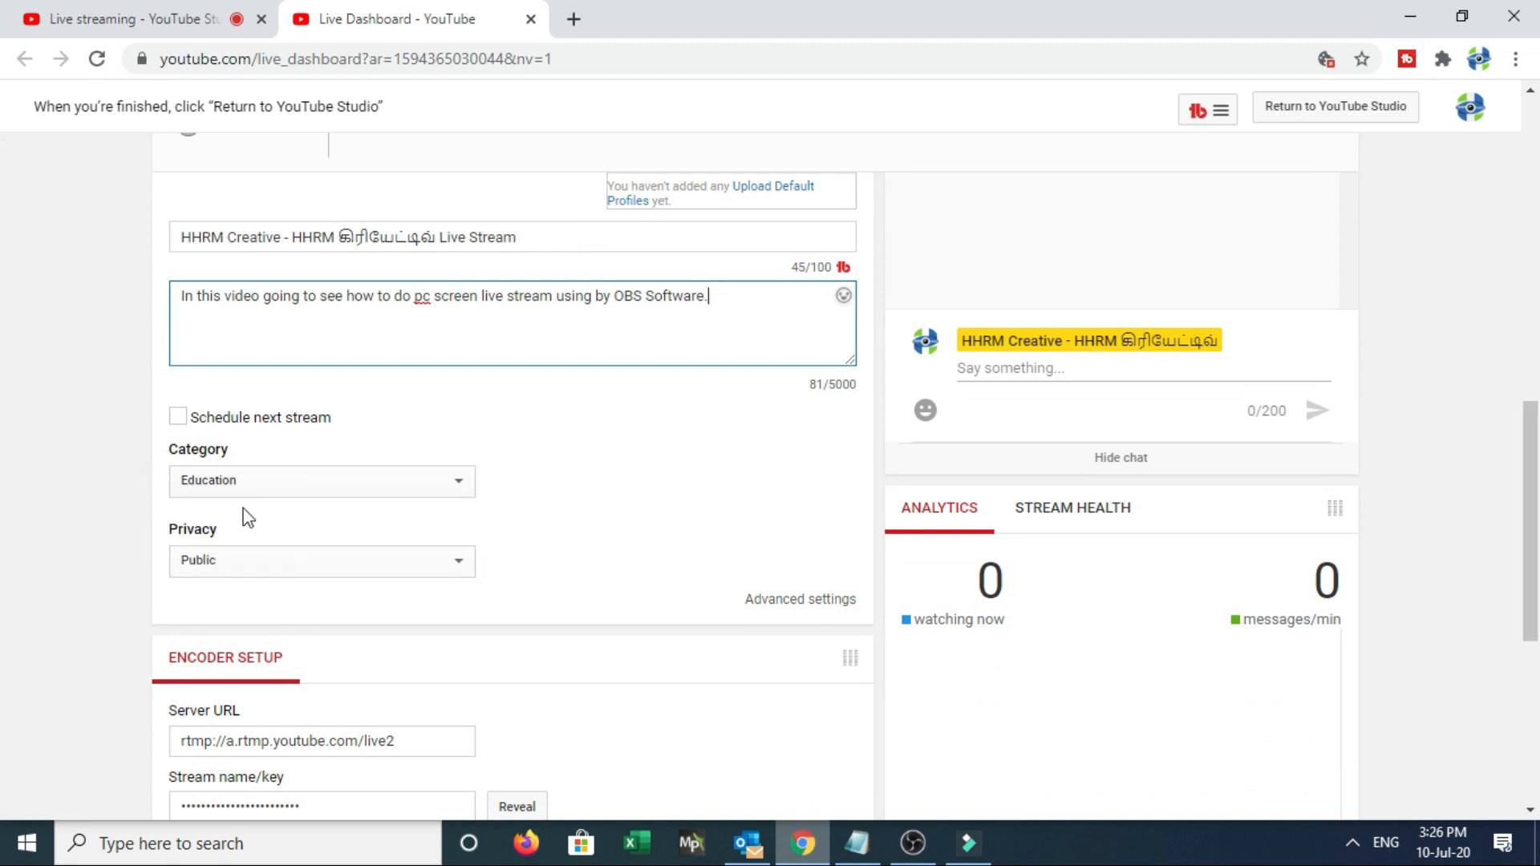
{"action": "scroll", "coordinate": [529, 546], "scroll_direction": "up", "scroll_amount": 4}
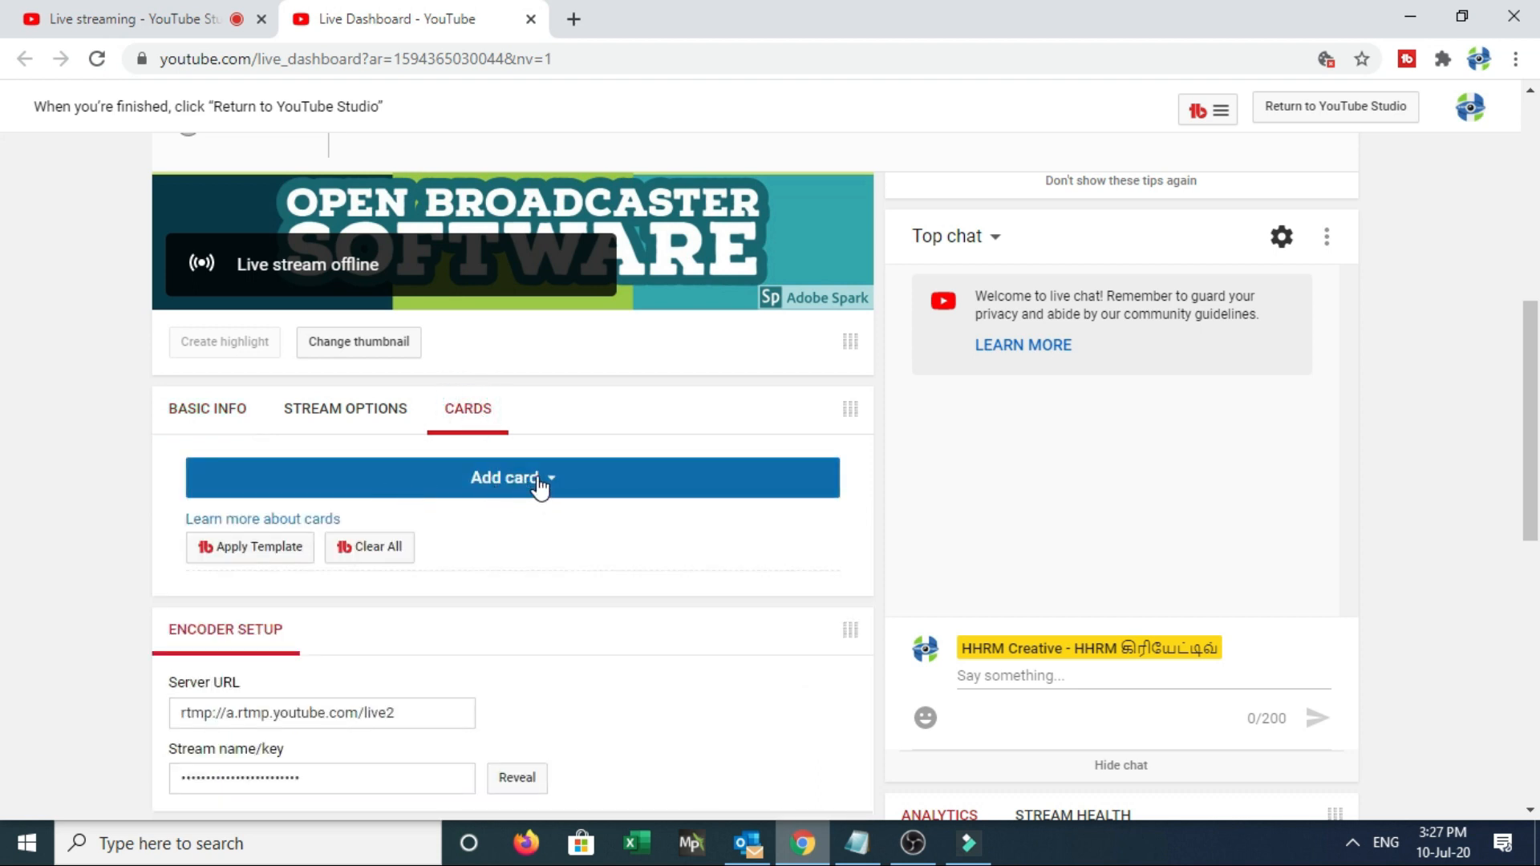
{"action": "left_click", "coordinate": [539, 481]}
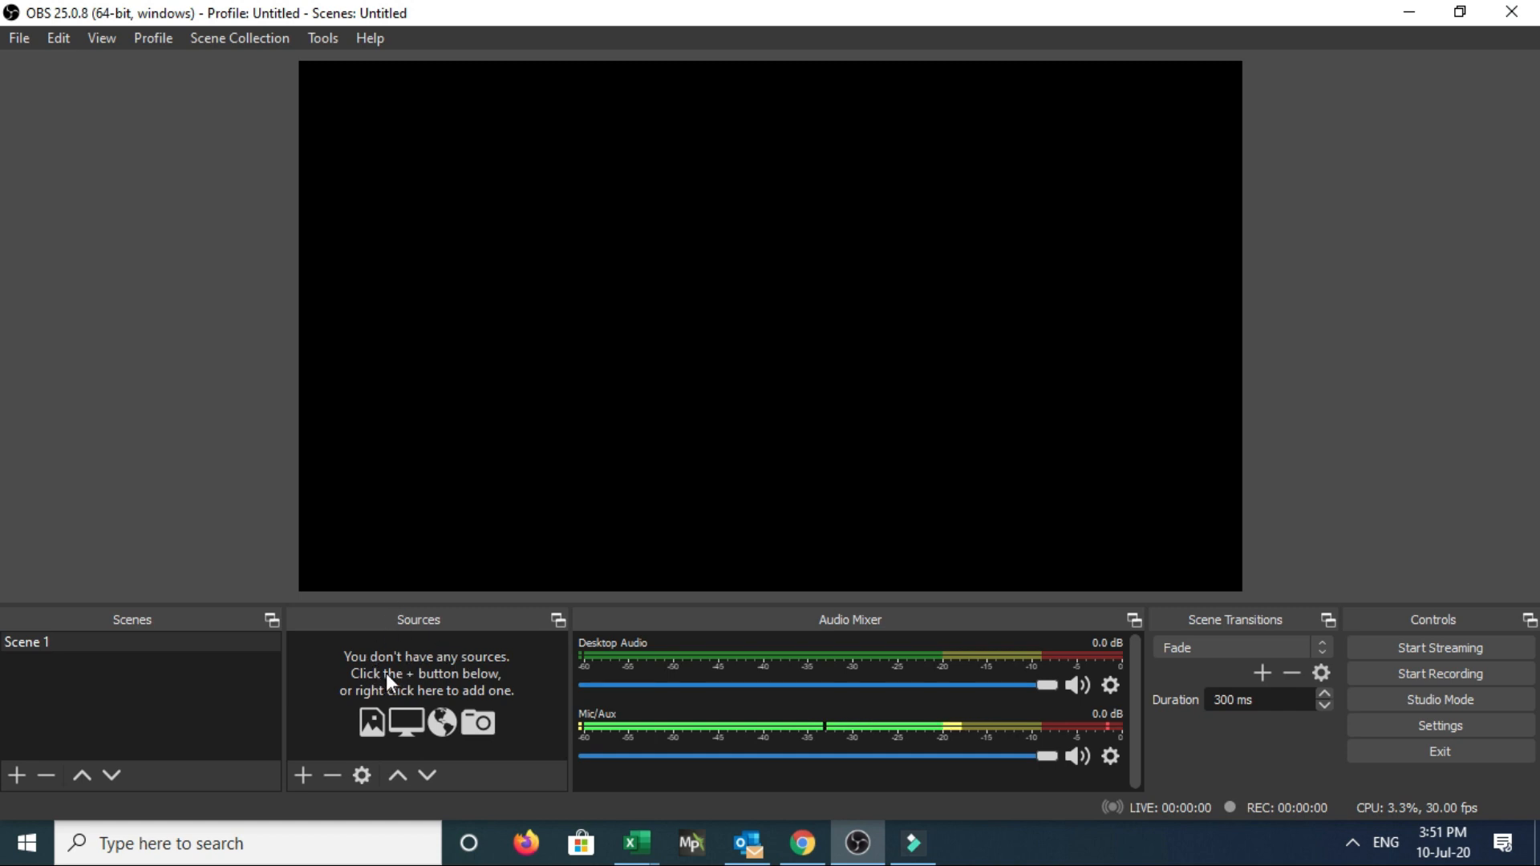
Add a new Display Capture source to Scene 1 for Display 1, with Capture Cursor enabled
{"action": "left_click", "coordinate": [311, 777]}
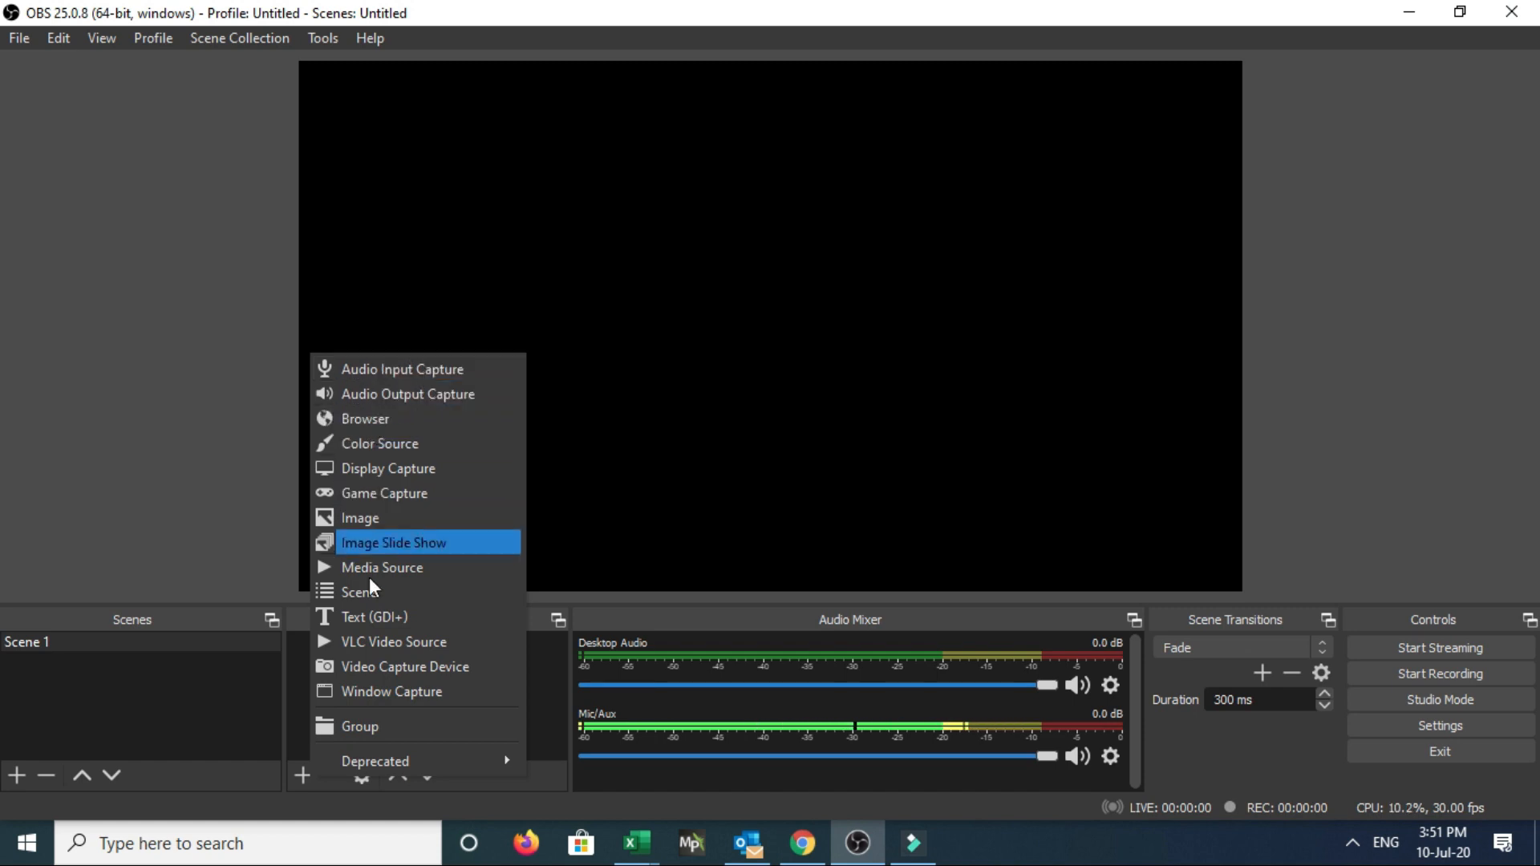
{"action": "left_click", "coordinate": [374, 470]}
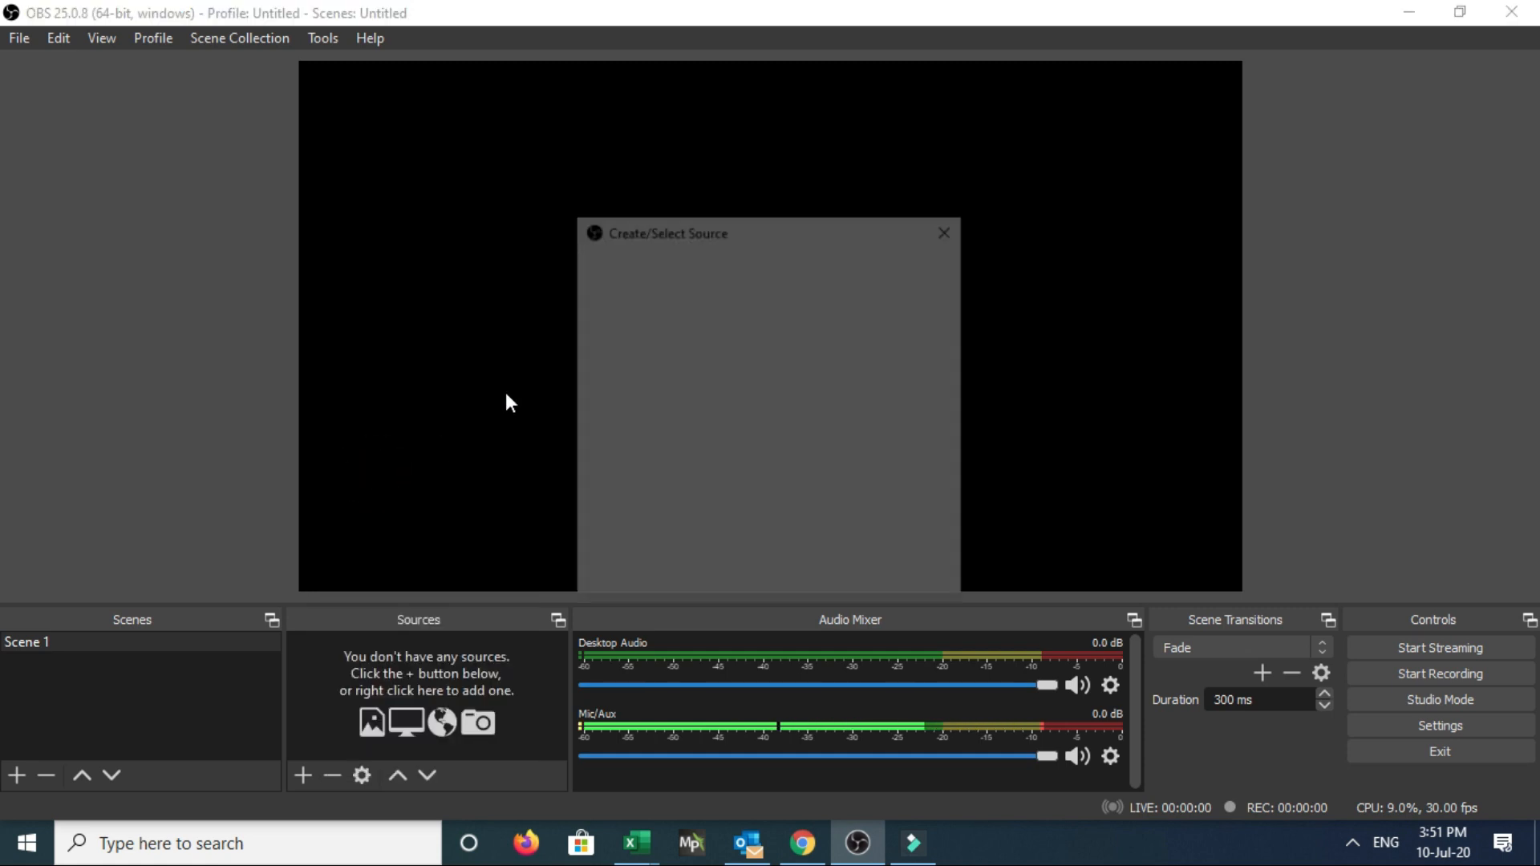
{"action": "left_click", "coordinate": [834, 576]}
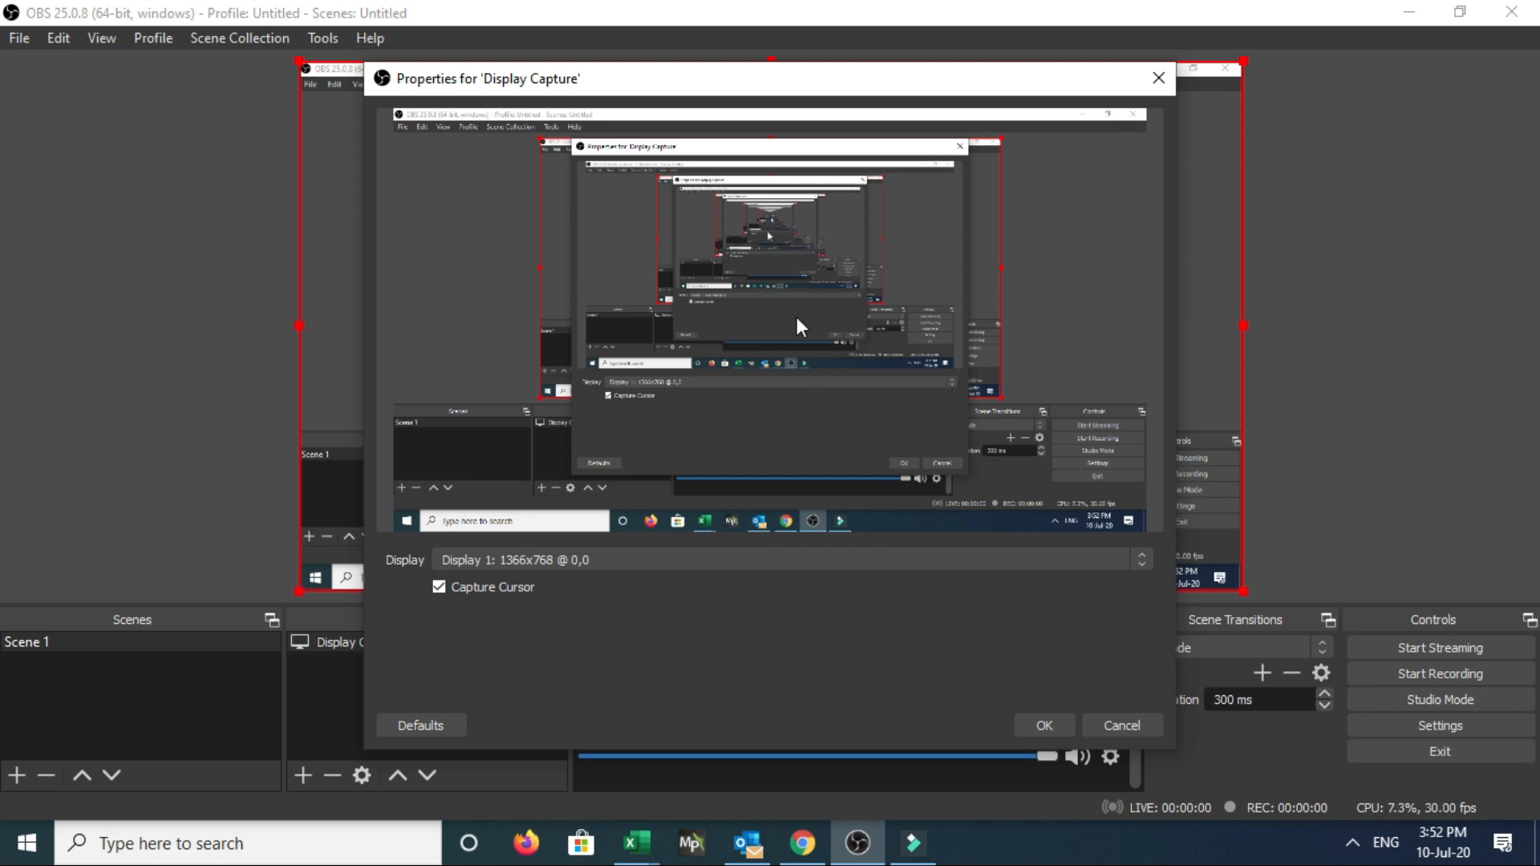
{"action": "left_click", "coordinate": [1041, 727]}
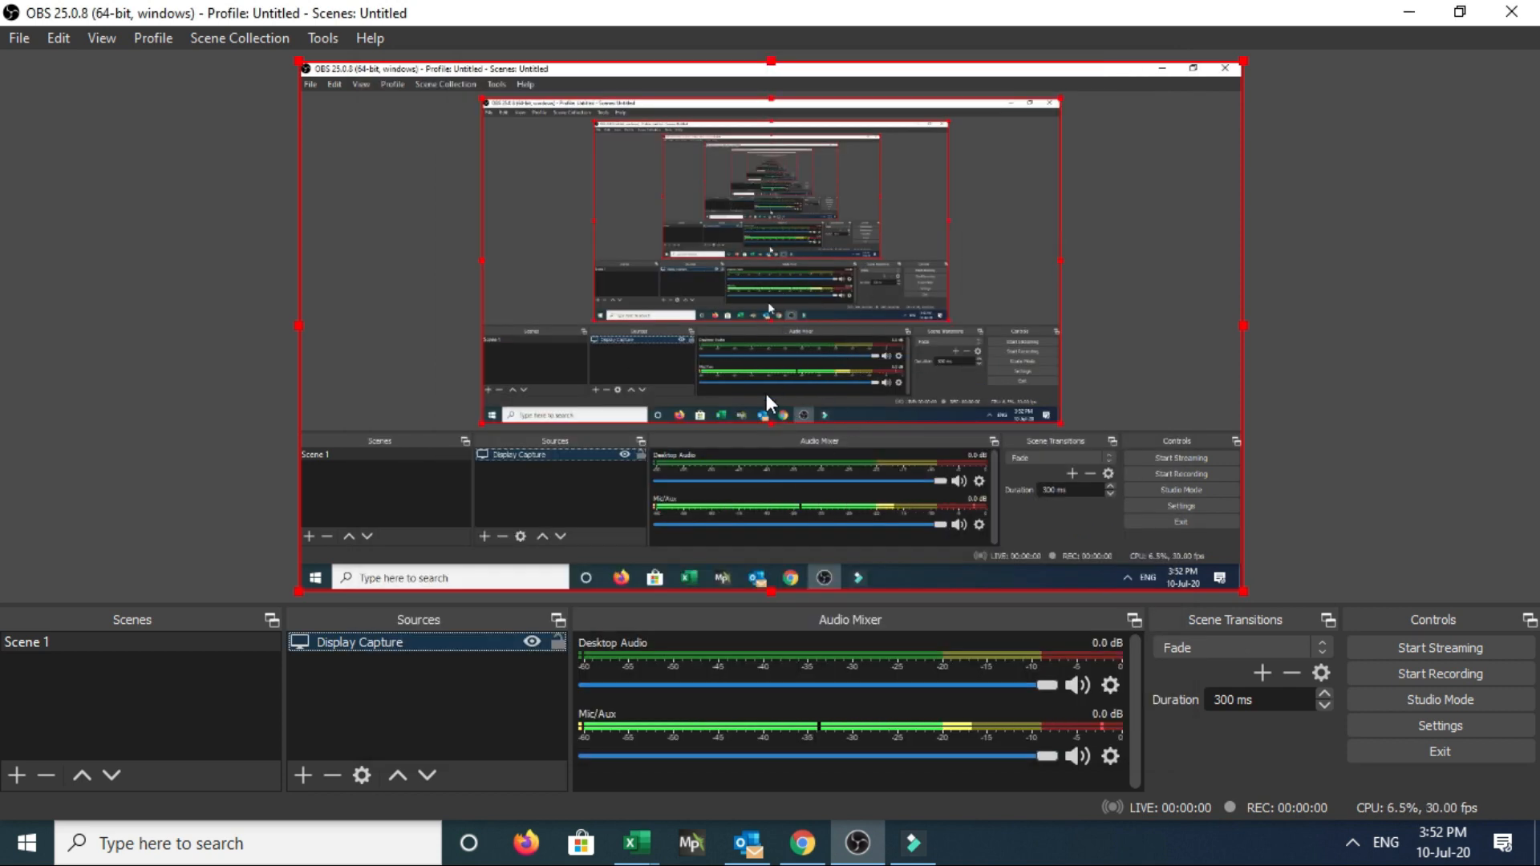
Add a new Audio Input Capture source to Scene 1 with the Default device and Use Device Timestamps enabled
{"action": "left_click", "coordinate": [304, 775]}
{"action": "left_click", "coordinate": [378, 379]}
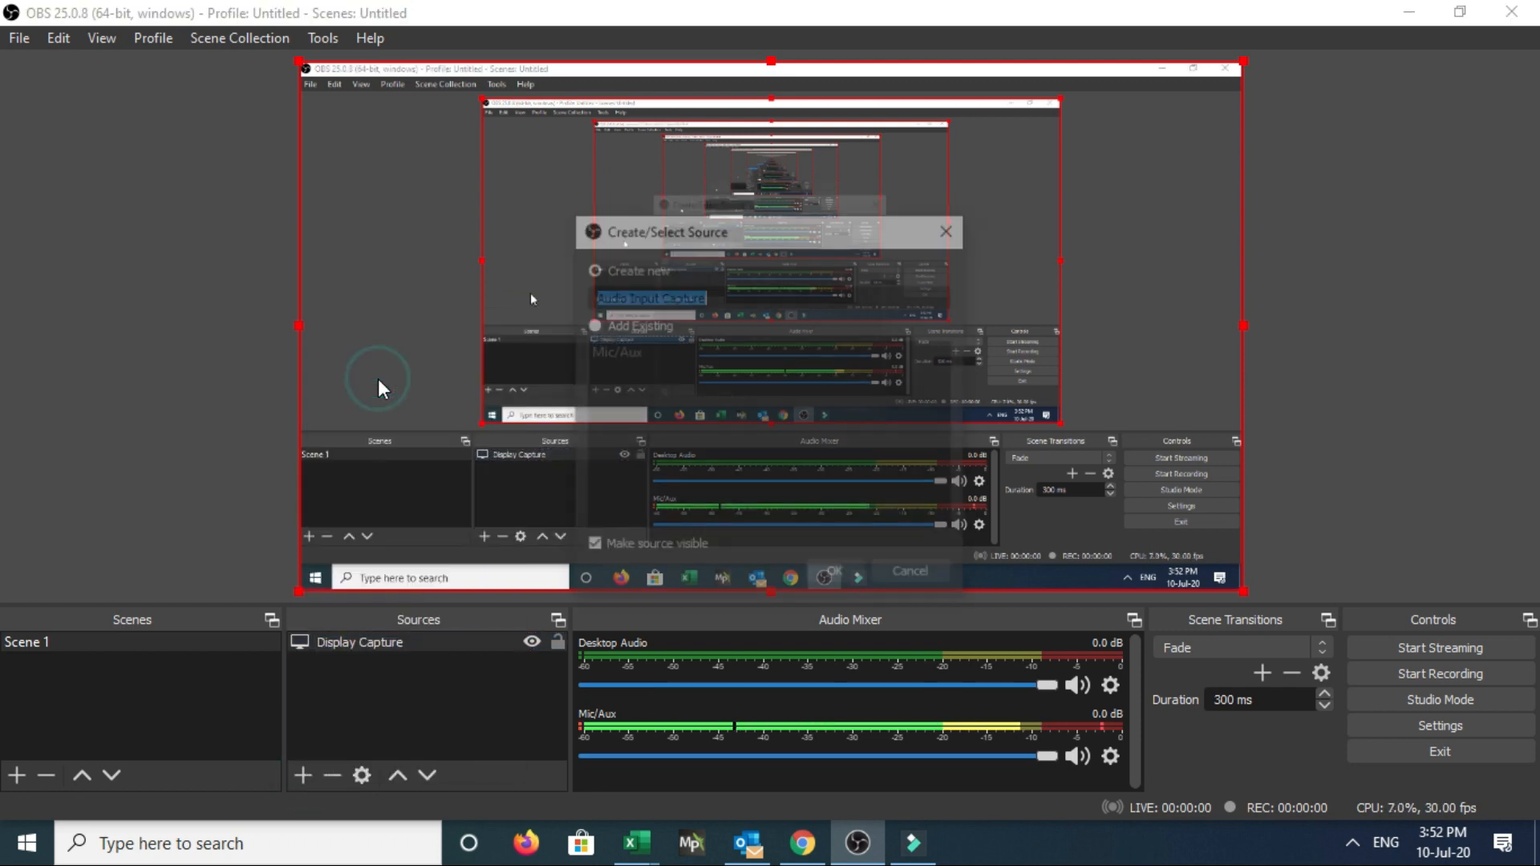
{"action": "left_click", "coordinate": [839, 575]}
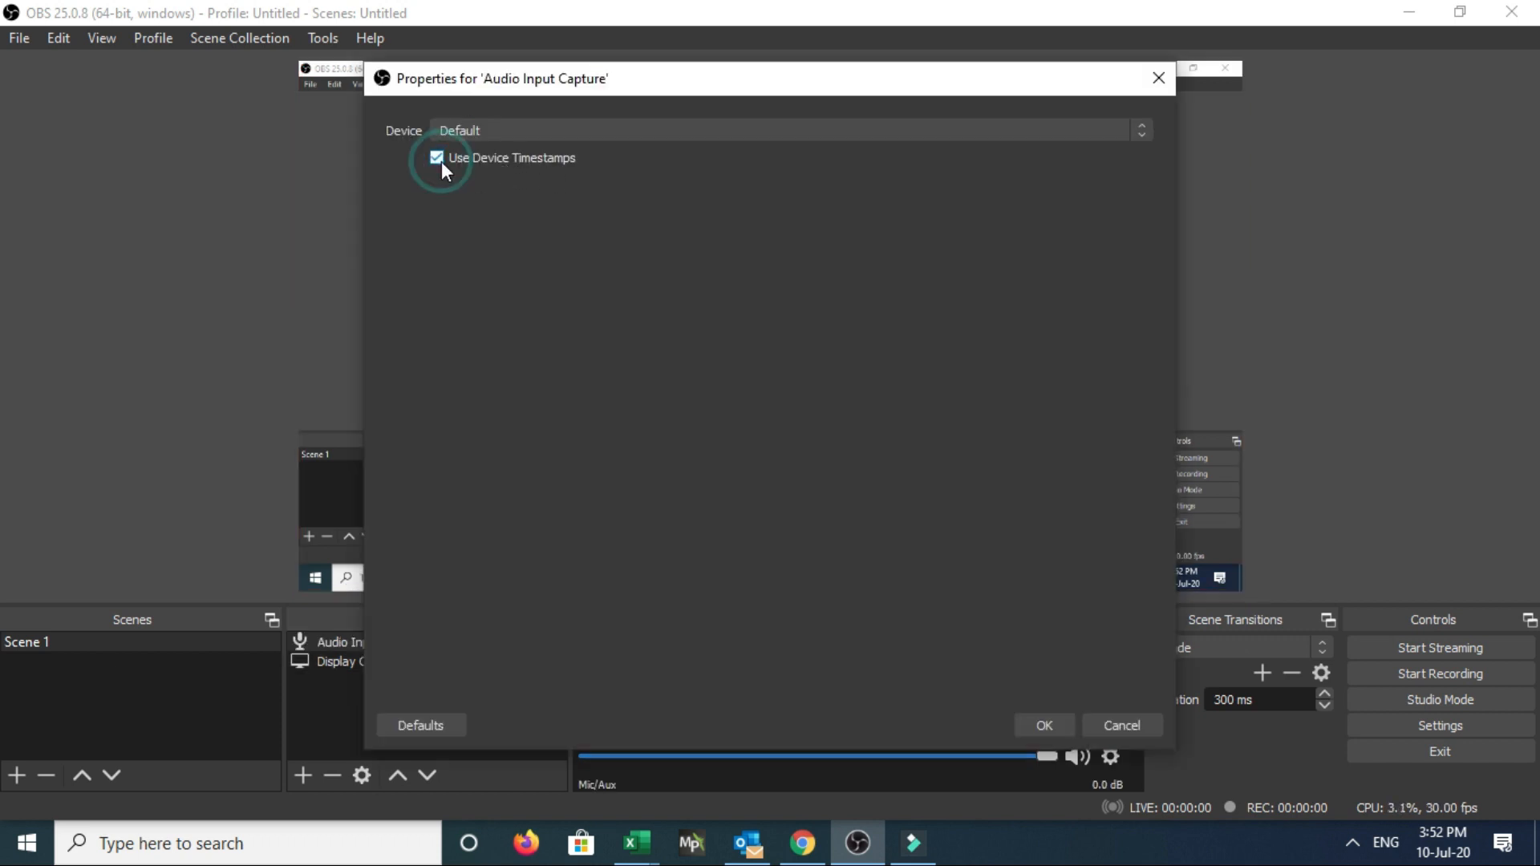
{"action": "left_click", "coordinate": [1051, 720]}
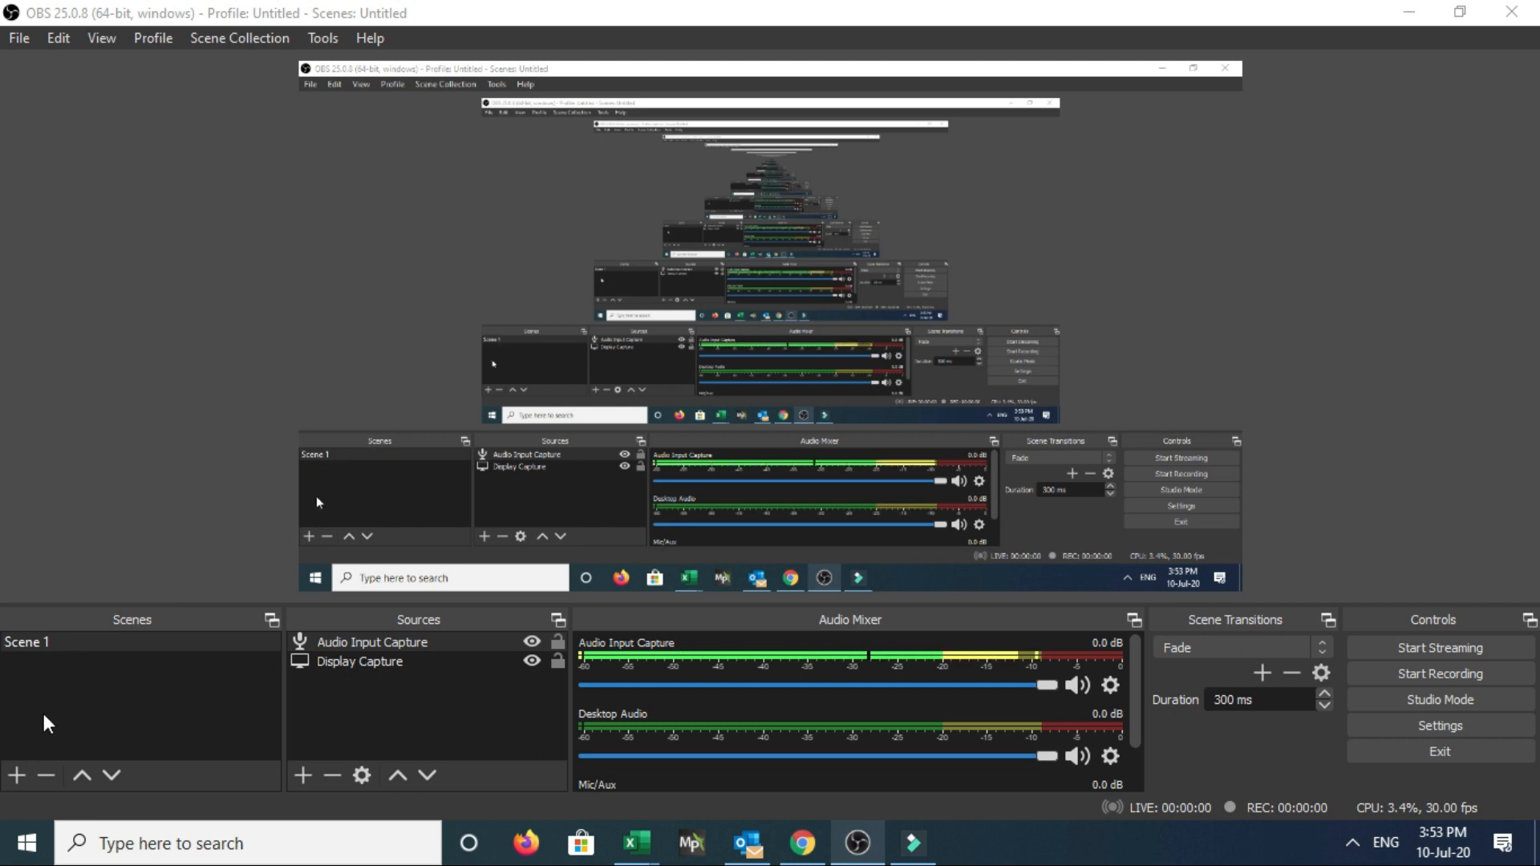
Create a second scene with its suggested name and add a new Window Capture source to it
{"action": "left_click", "coordinate": [16, 775]}
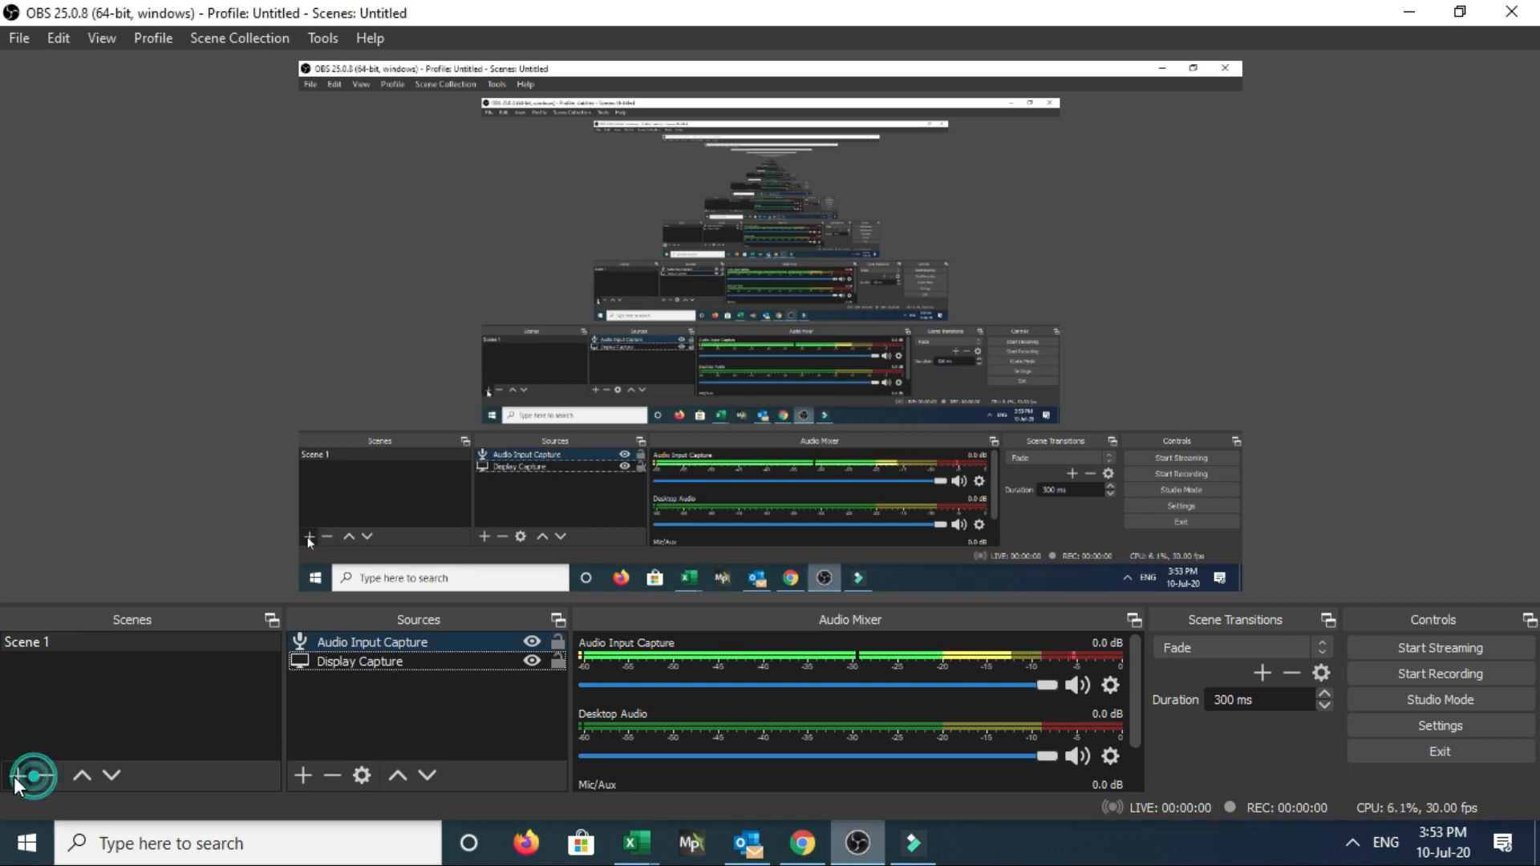
{"action": "left_click", "coordinate": [706, 456]}
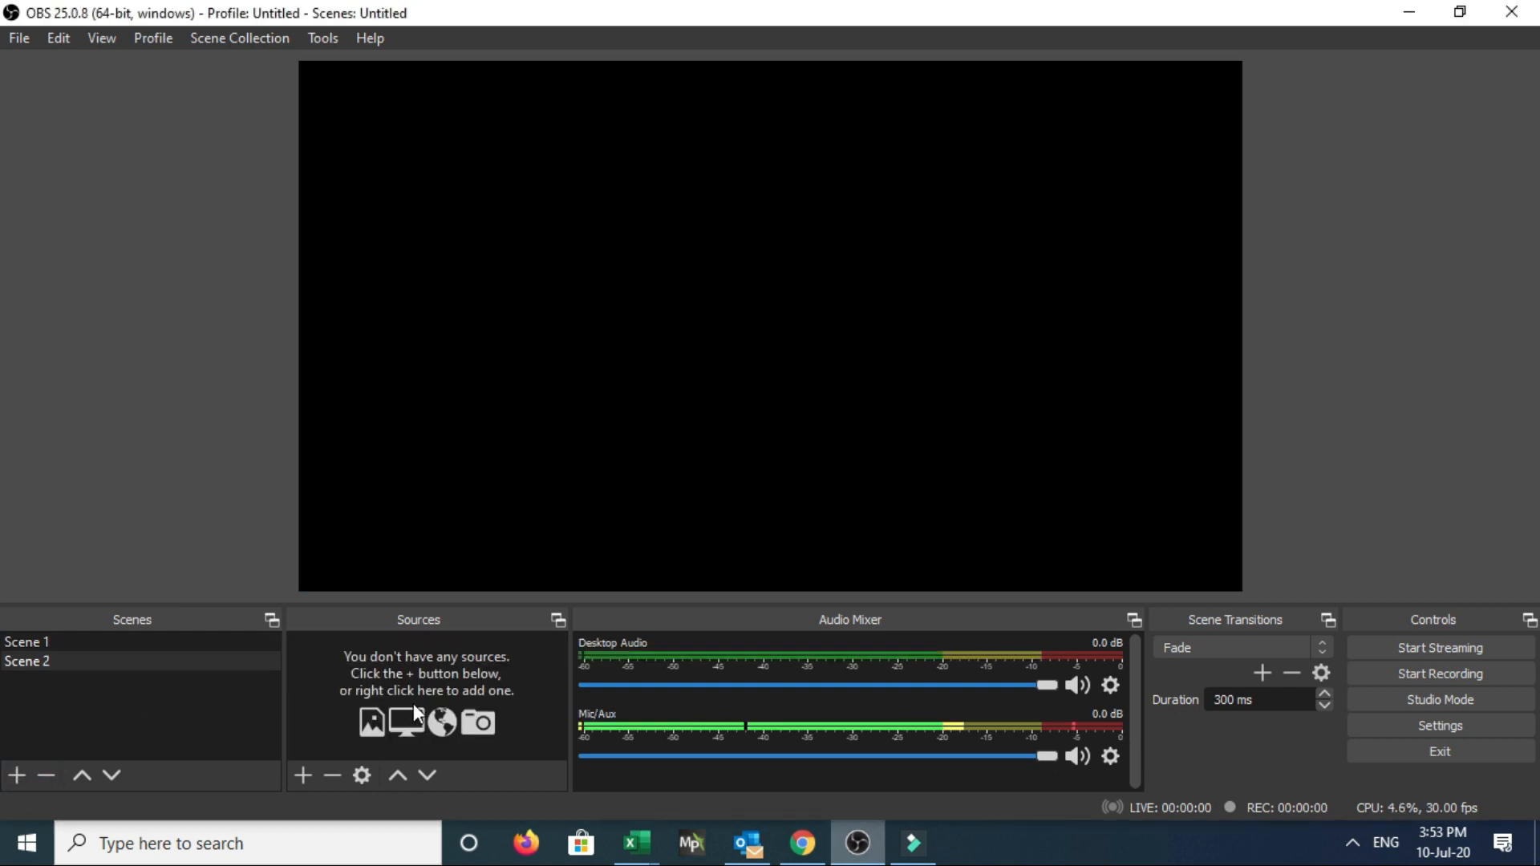
{"action": "left_click", "coordinate": [303, 775]}
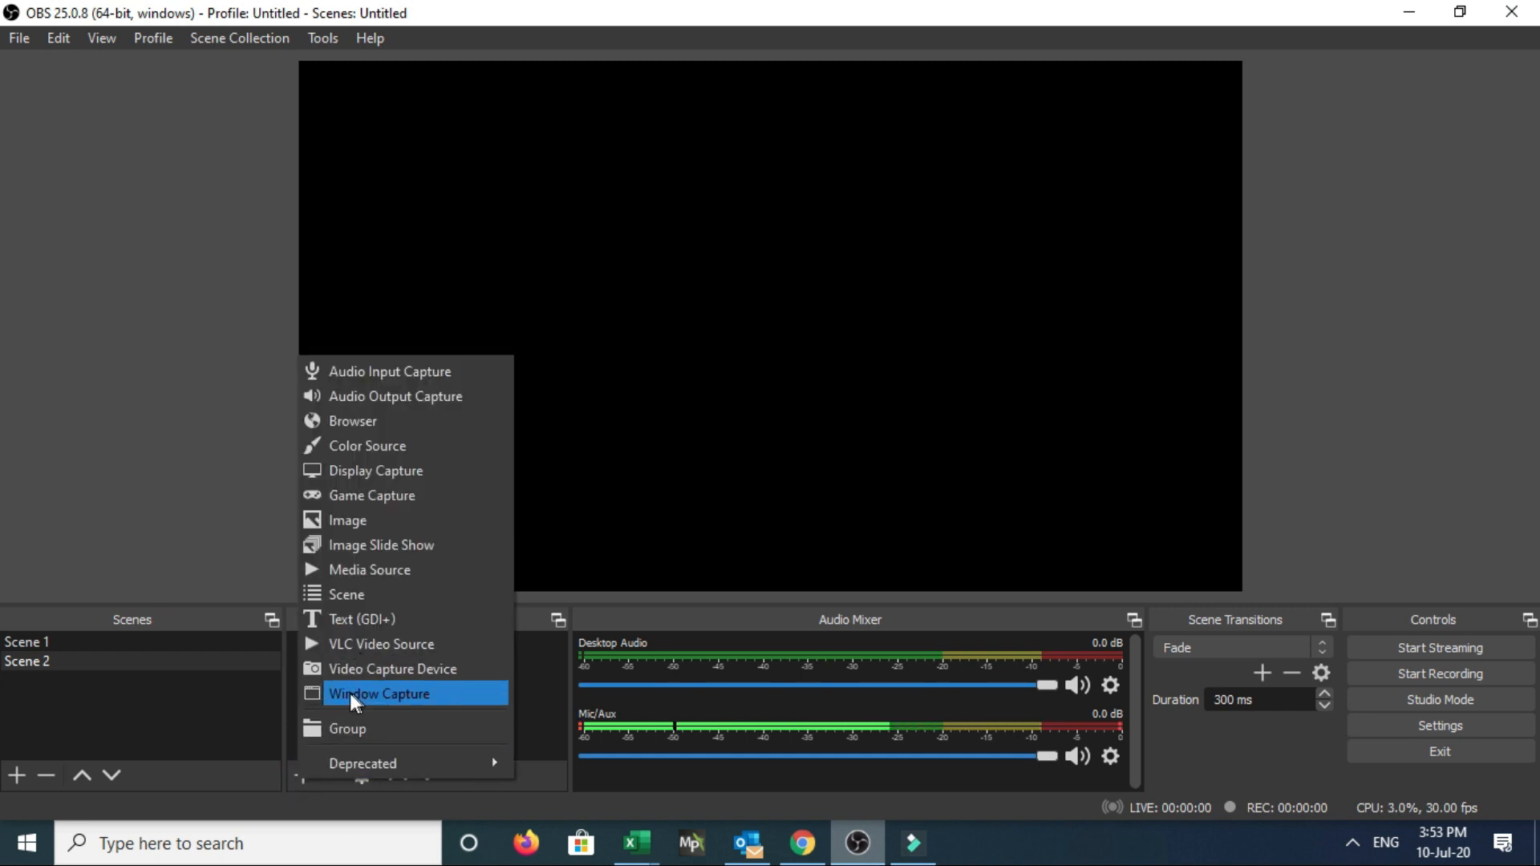
{"action": "left_click", "coordinate": [836, 576]}
{"action": "key", "text": "Return"}
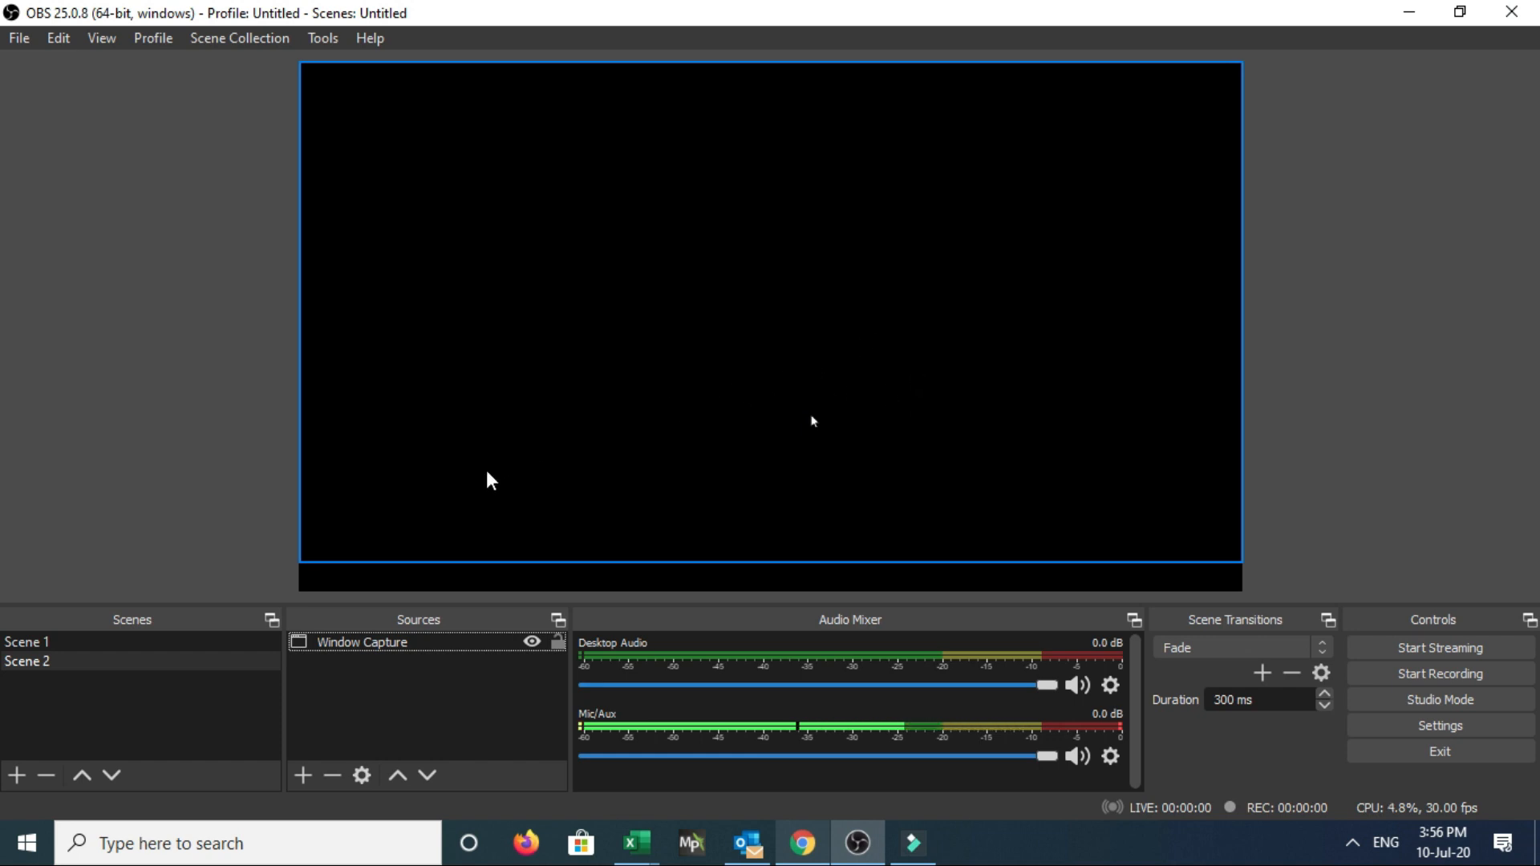
Set the Window Capture source in Scene 2 to capture the open Excel workbook window
{"action": "left_click", "coordinate": [365, 650]}
{"action": "double_click", "coordinate": [365, 650]}
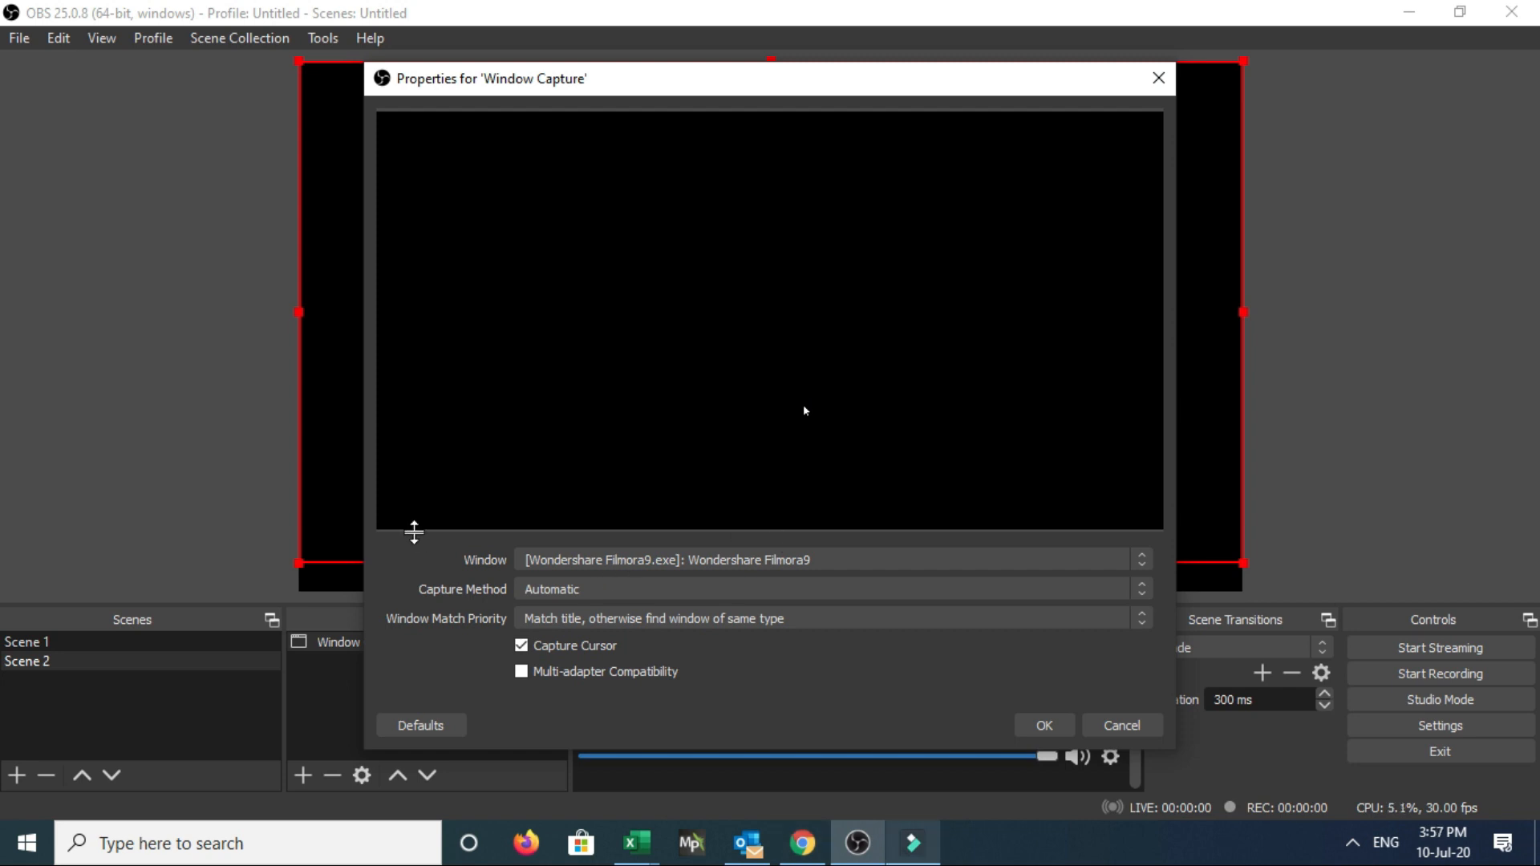
{"action": "left_click", "coordinate": [1140, 563]}
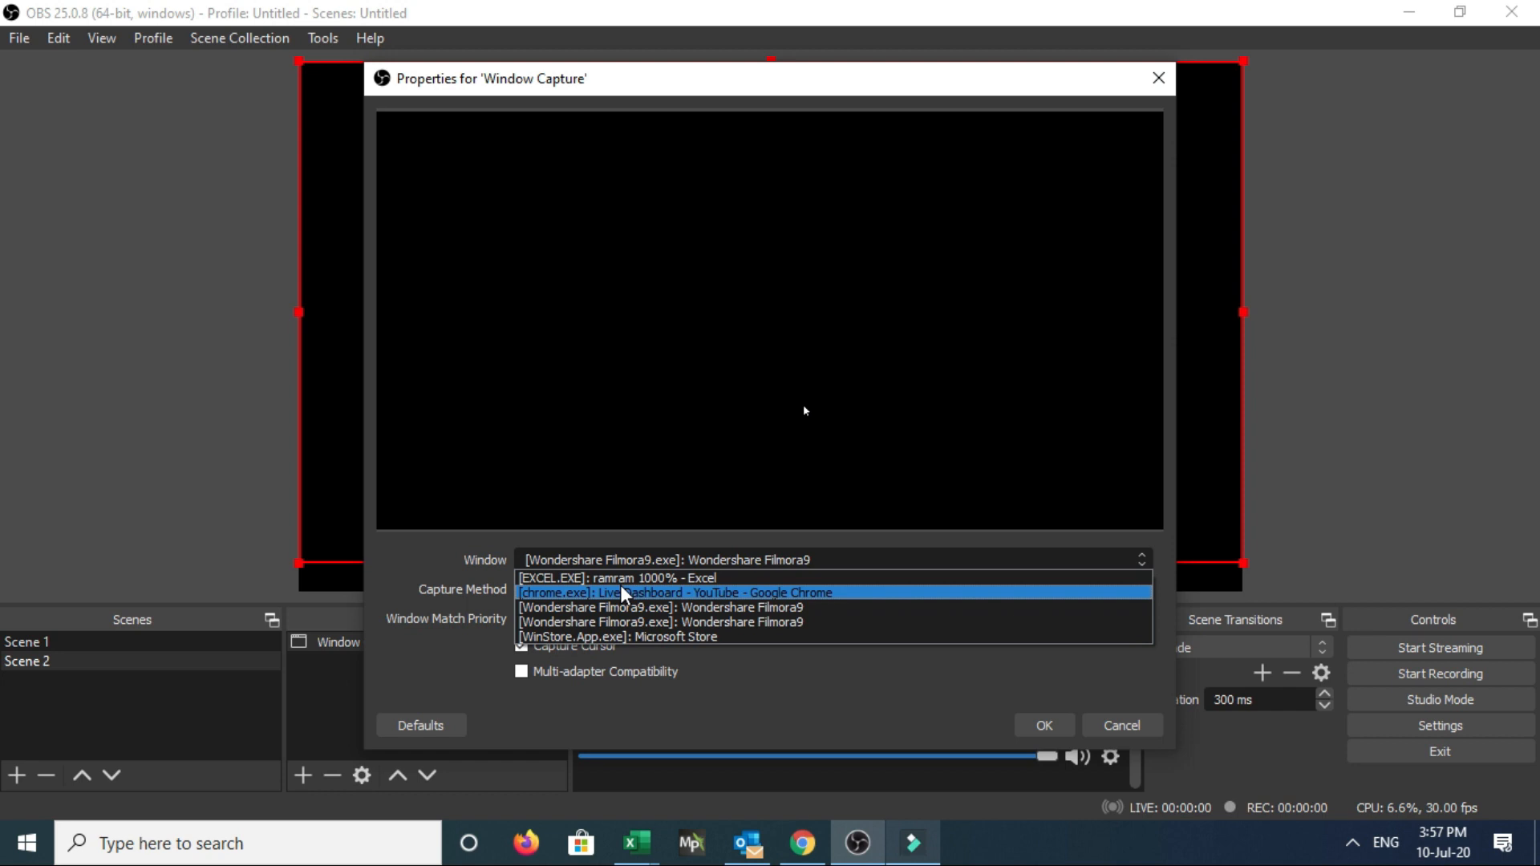
{"action": "key", "text": "Up"}
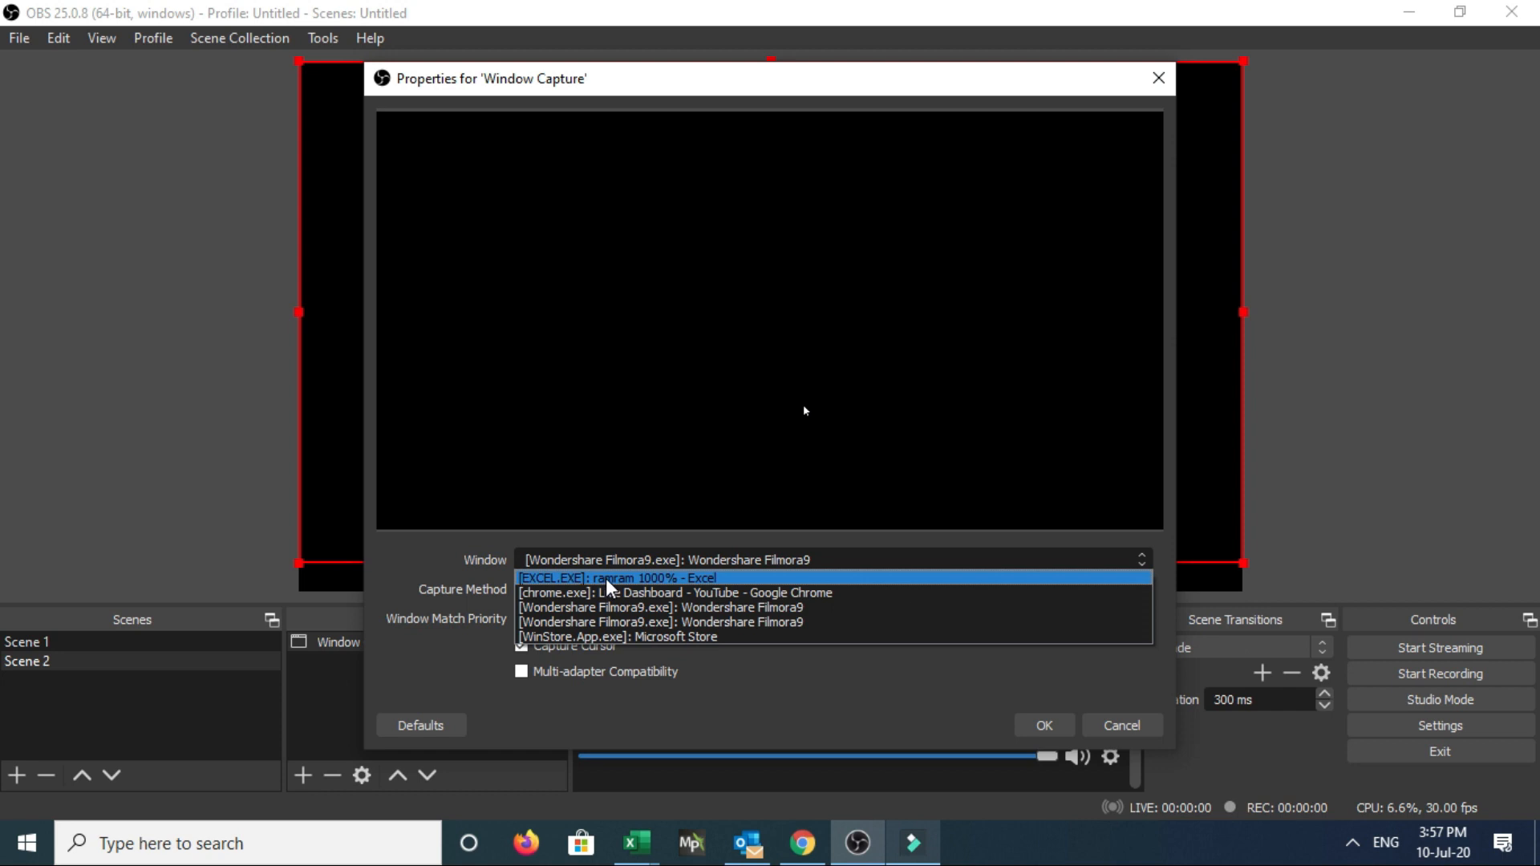
{"action": "left_click", "coordinate": [610, 579]}
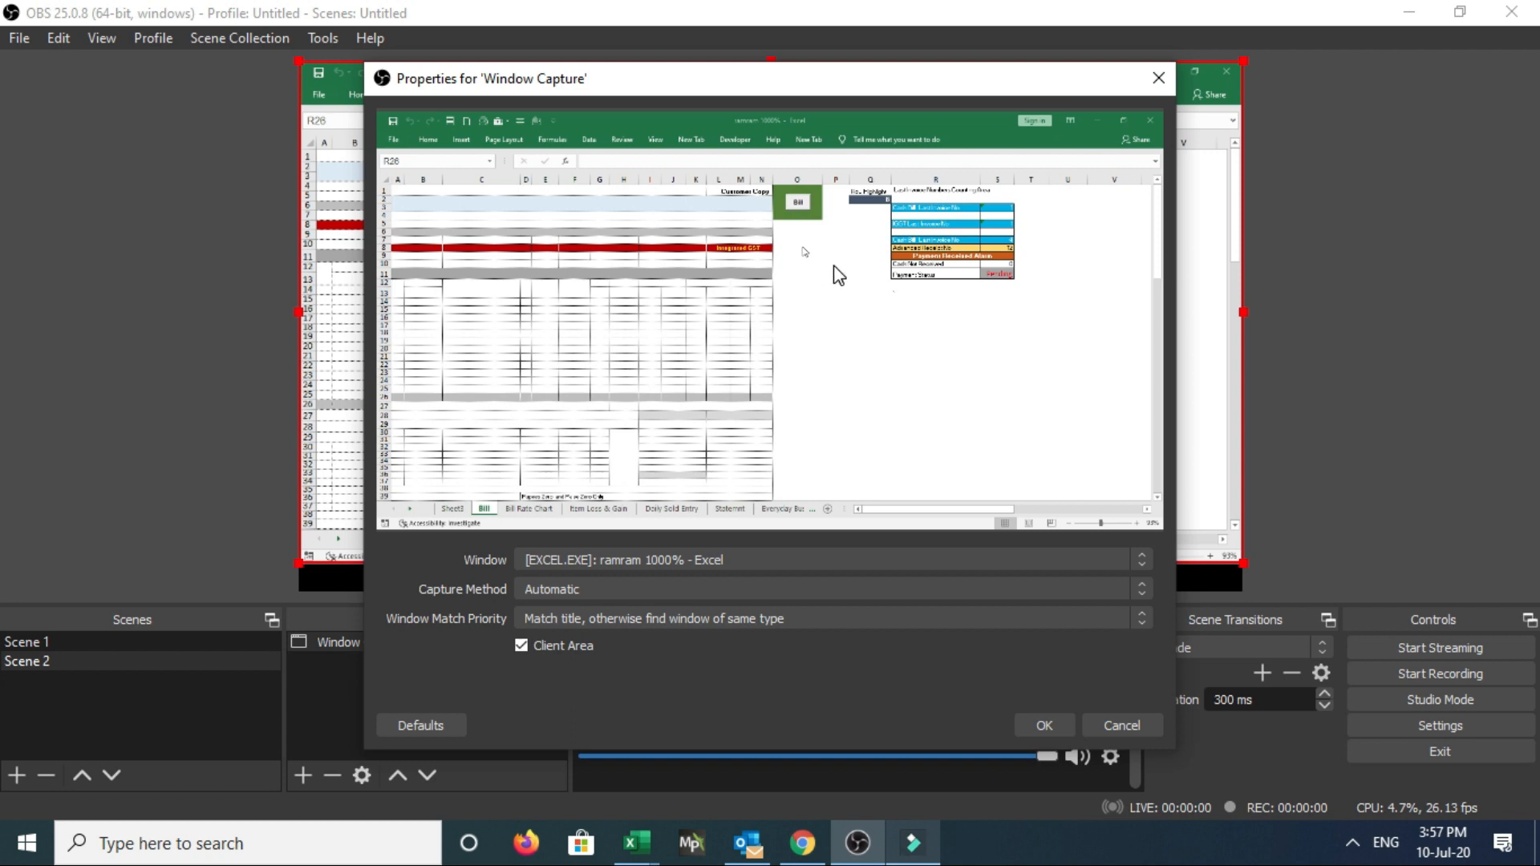
{"action": "left_click", "coordinate": [1041, 727]}
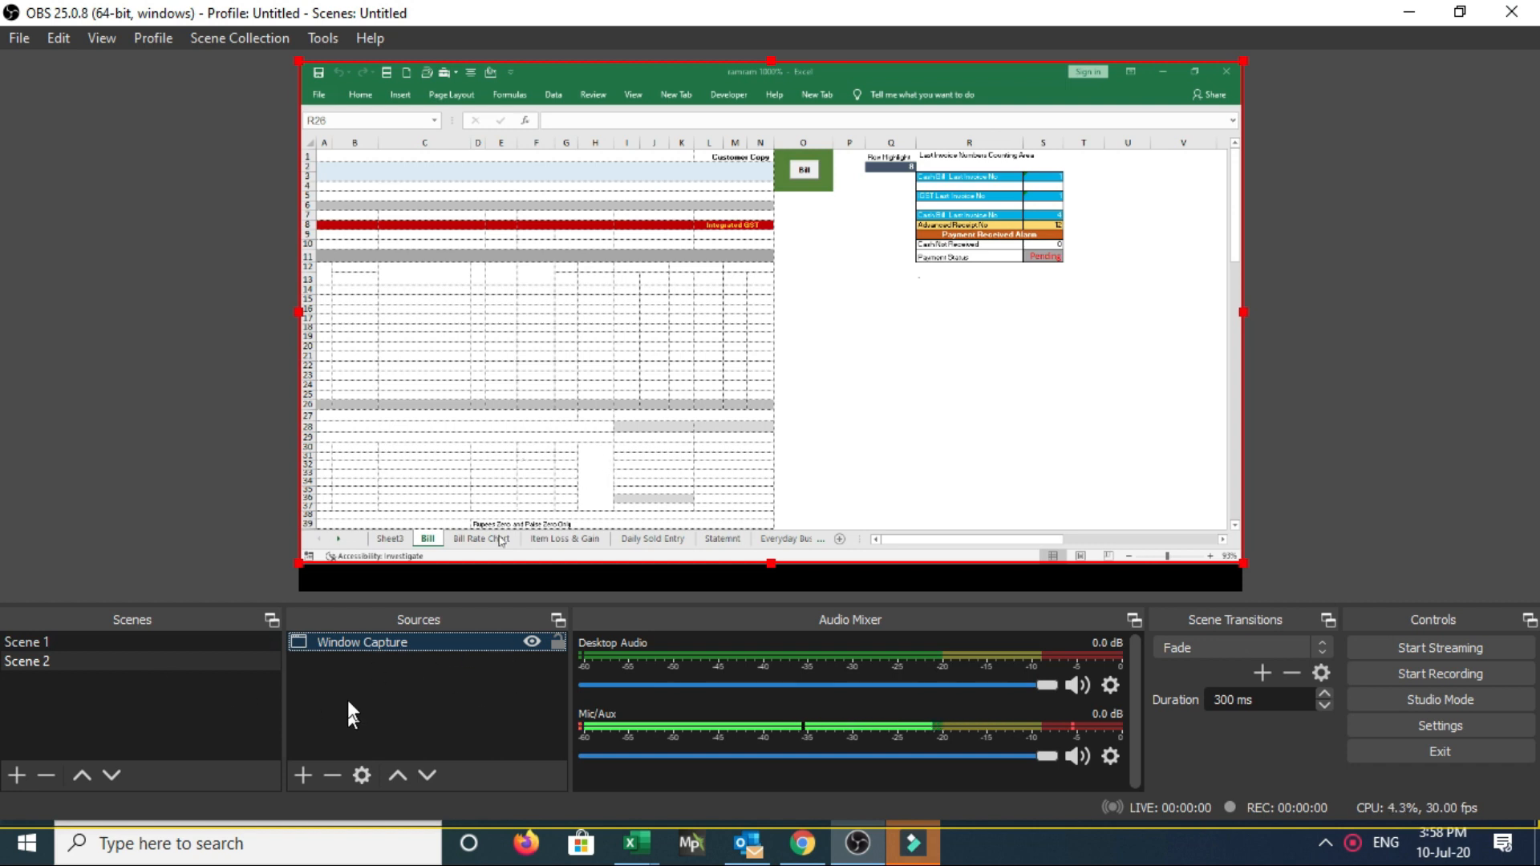
Add another Window Capture source to Scene 2 that captures the Chrome window showing the YouTube Live Dashboard
{"action": "left_click", "coordinate": [304, 775]}
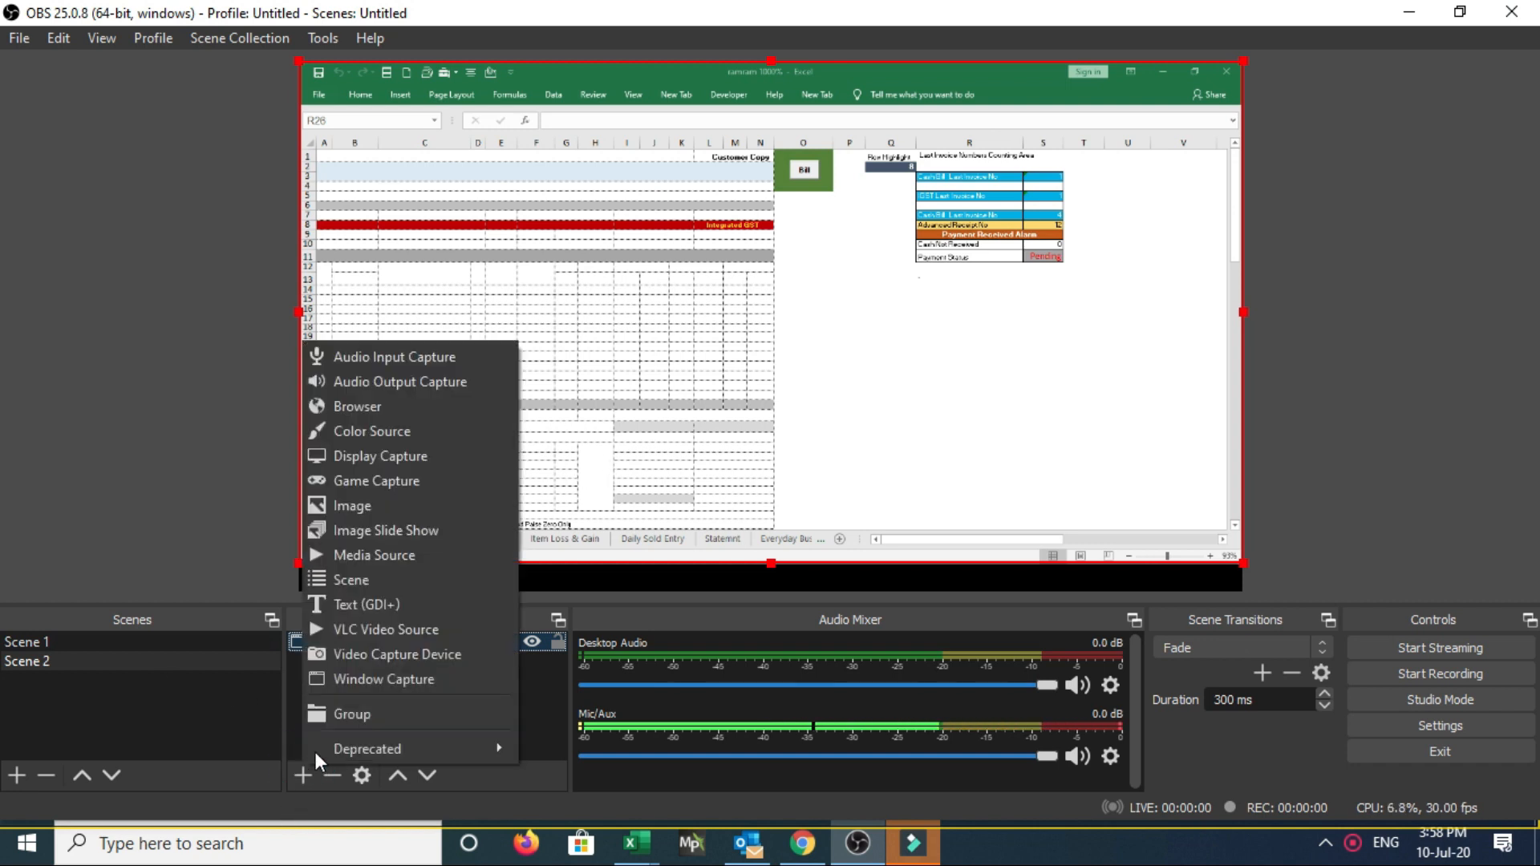
{"action": "left_click", "coordinate": [341, 681]}
{"action": "left_click", "coordinate": [852, 575]}
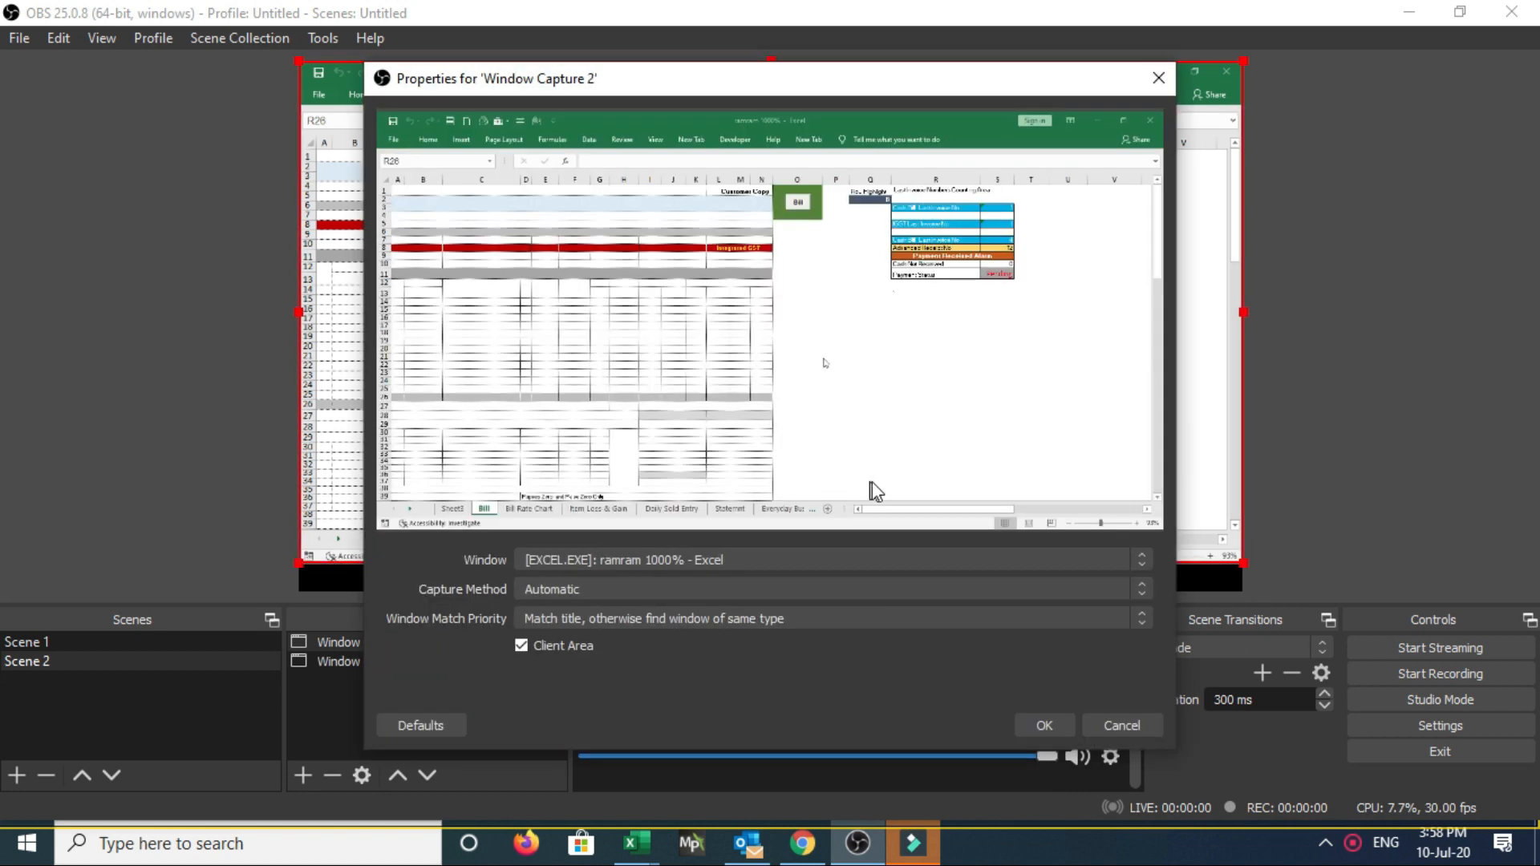
{"action": "left_click", "coordinate": [816, 559]}
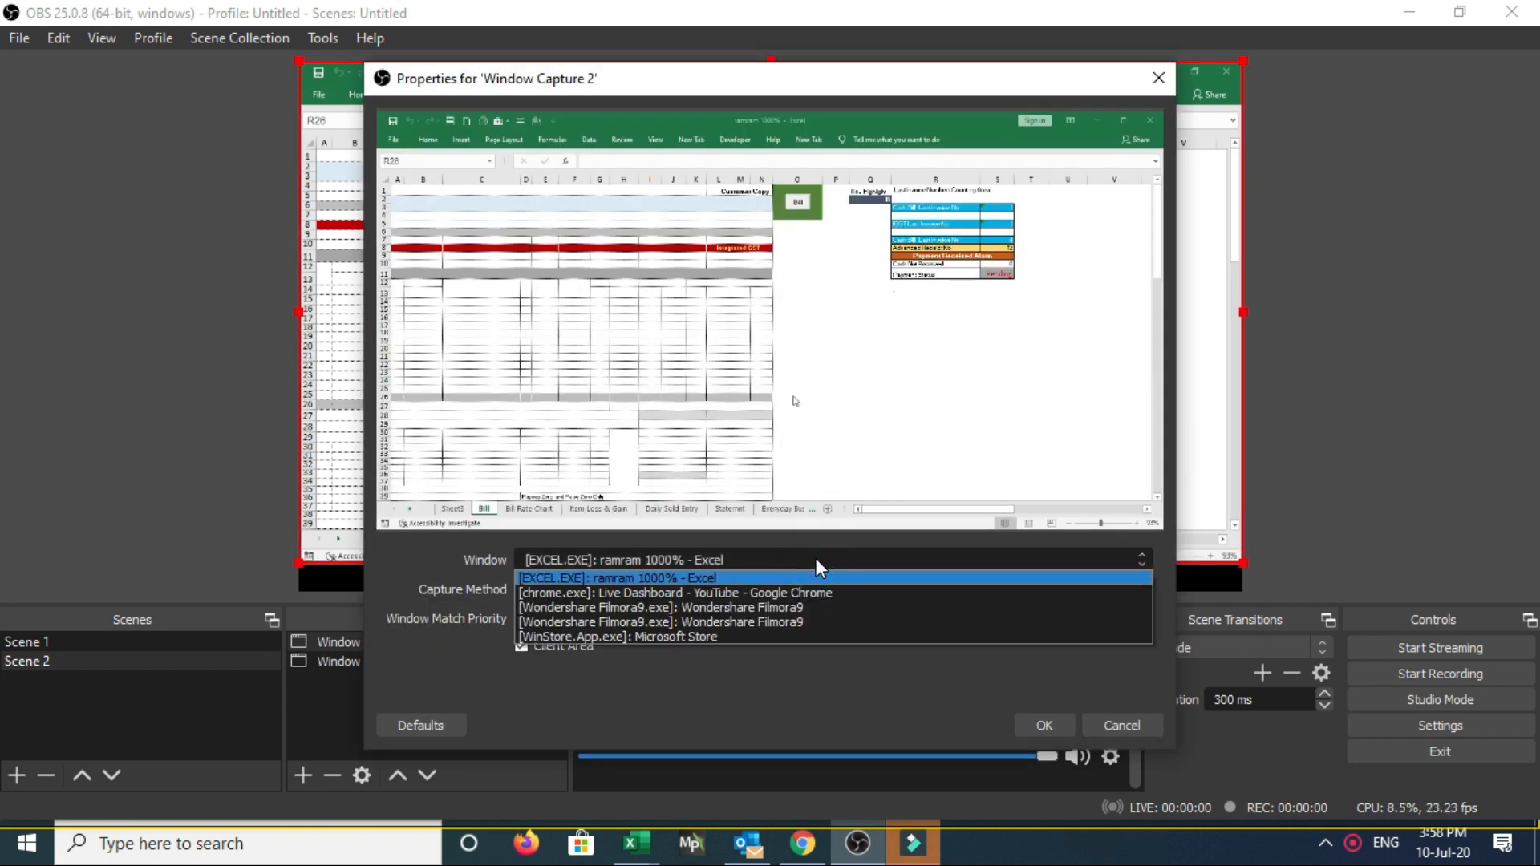
{"action": "left_click", "coordinate": [722, 593]}
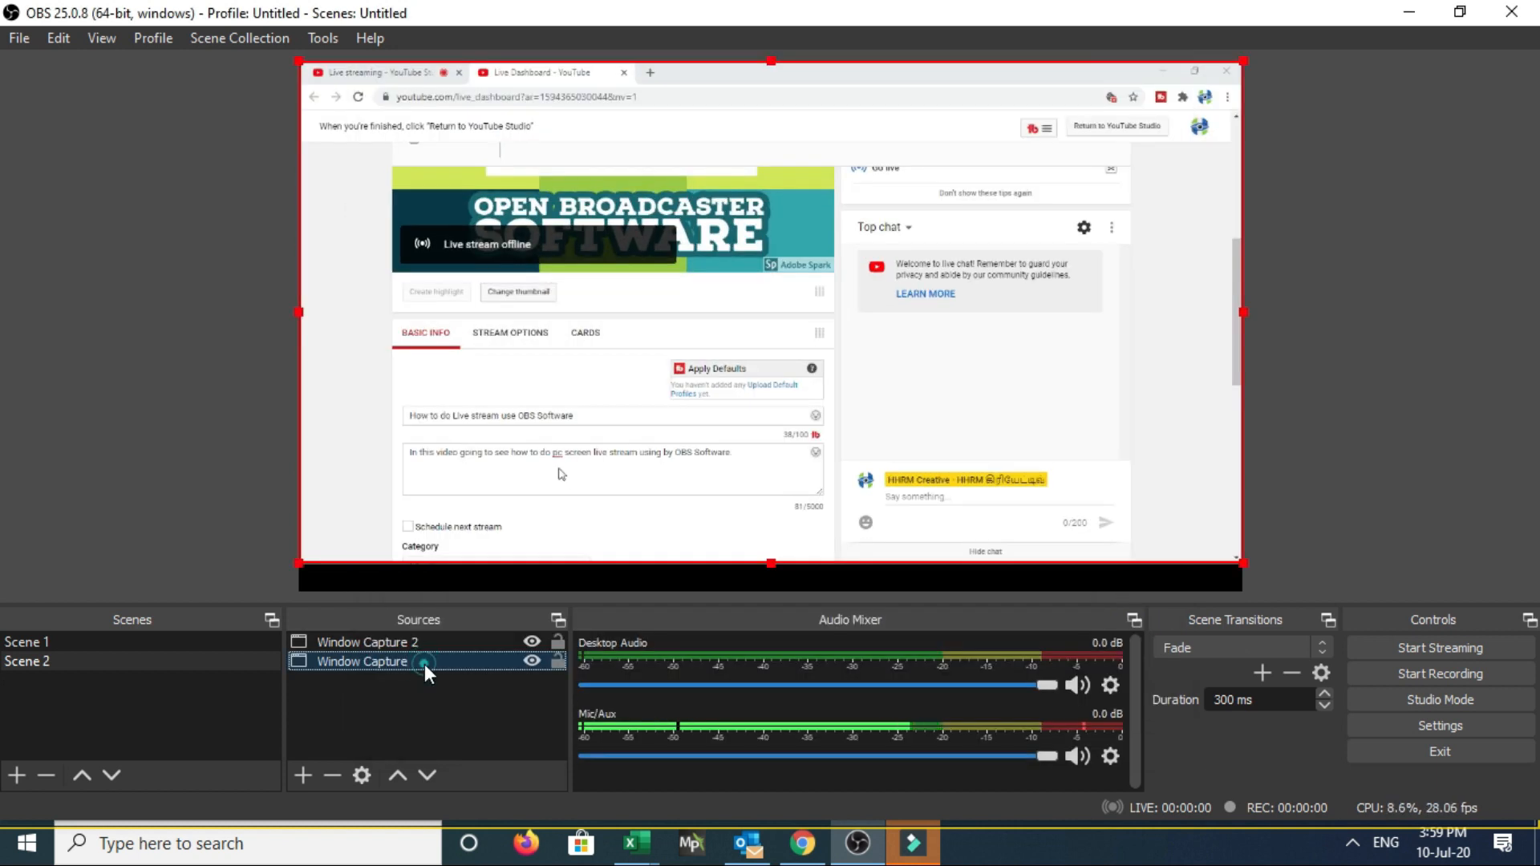
Check the Excel window capture source and switch between Scene 1 and Scene 2 to preview each
{"action": "double_click", "coordinate": [425, 664]}
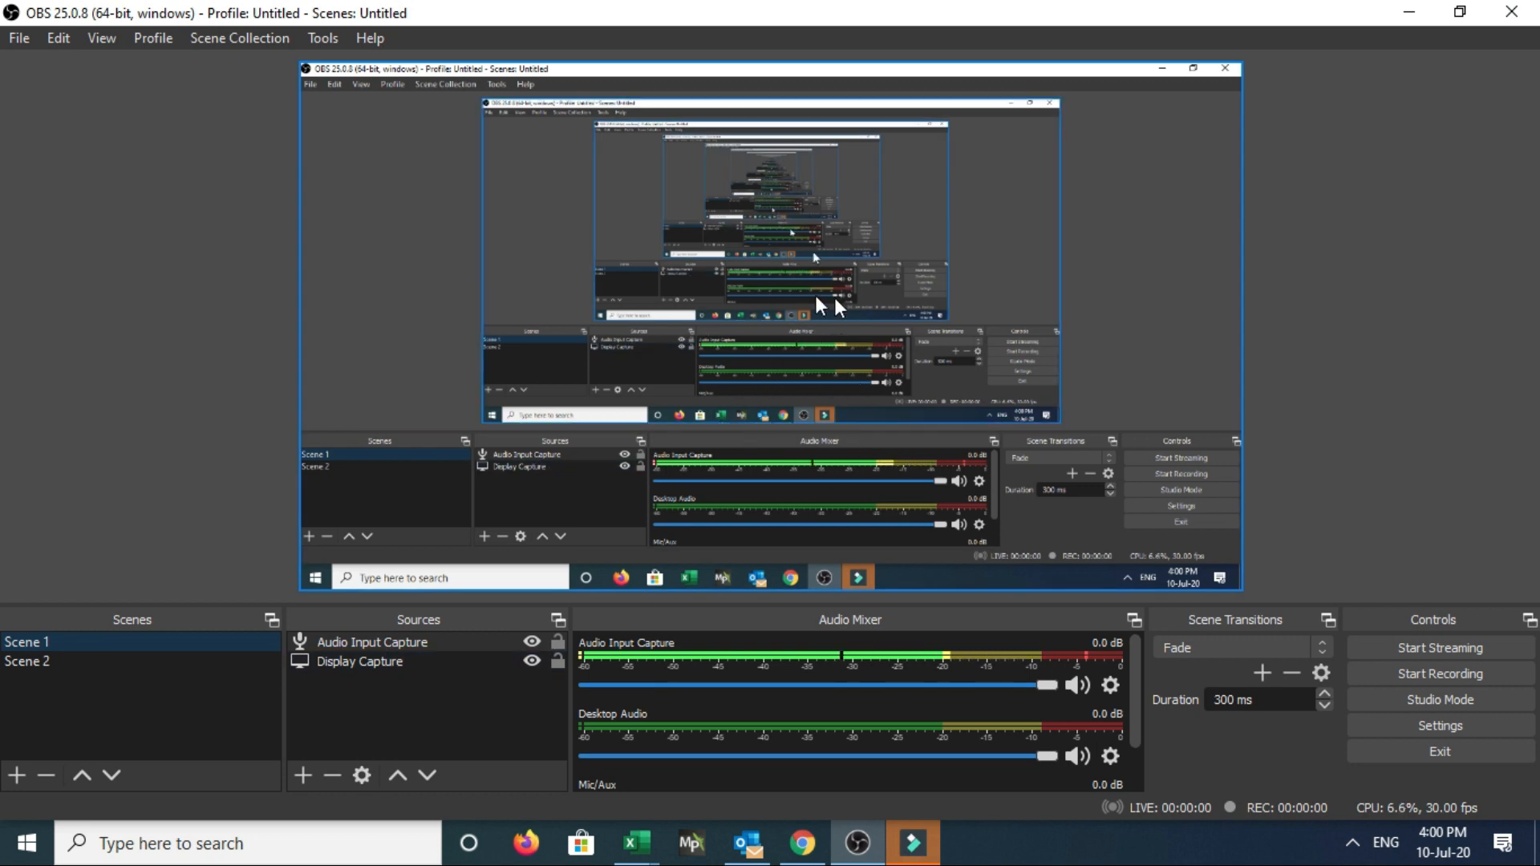
{"action": "left_click", "coordinate": [33, 668]}
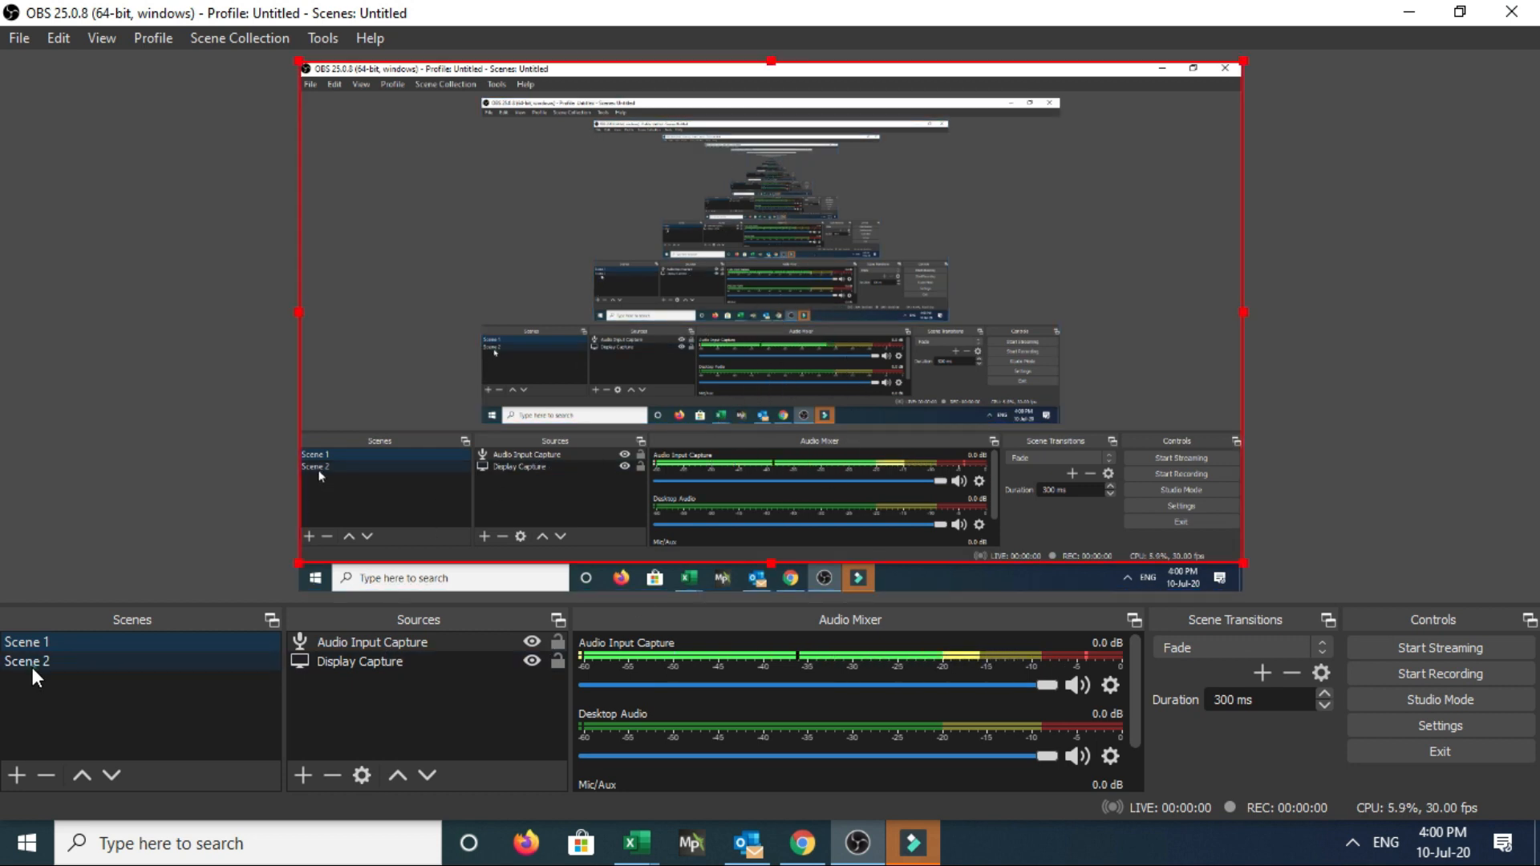
{"action": "left_click", "coordinate": [32, 668]}
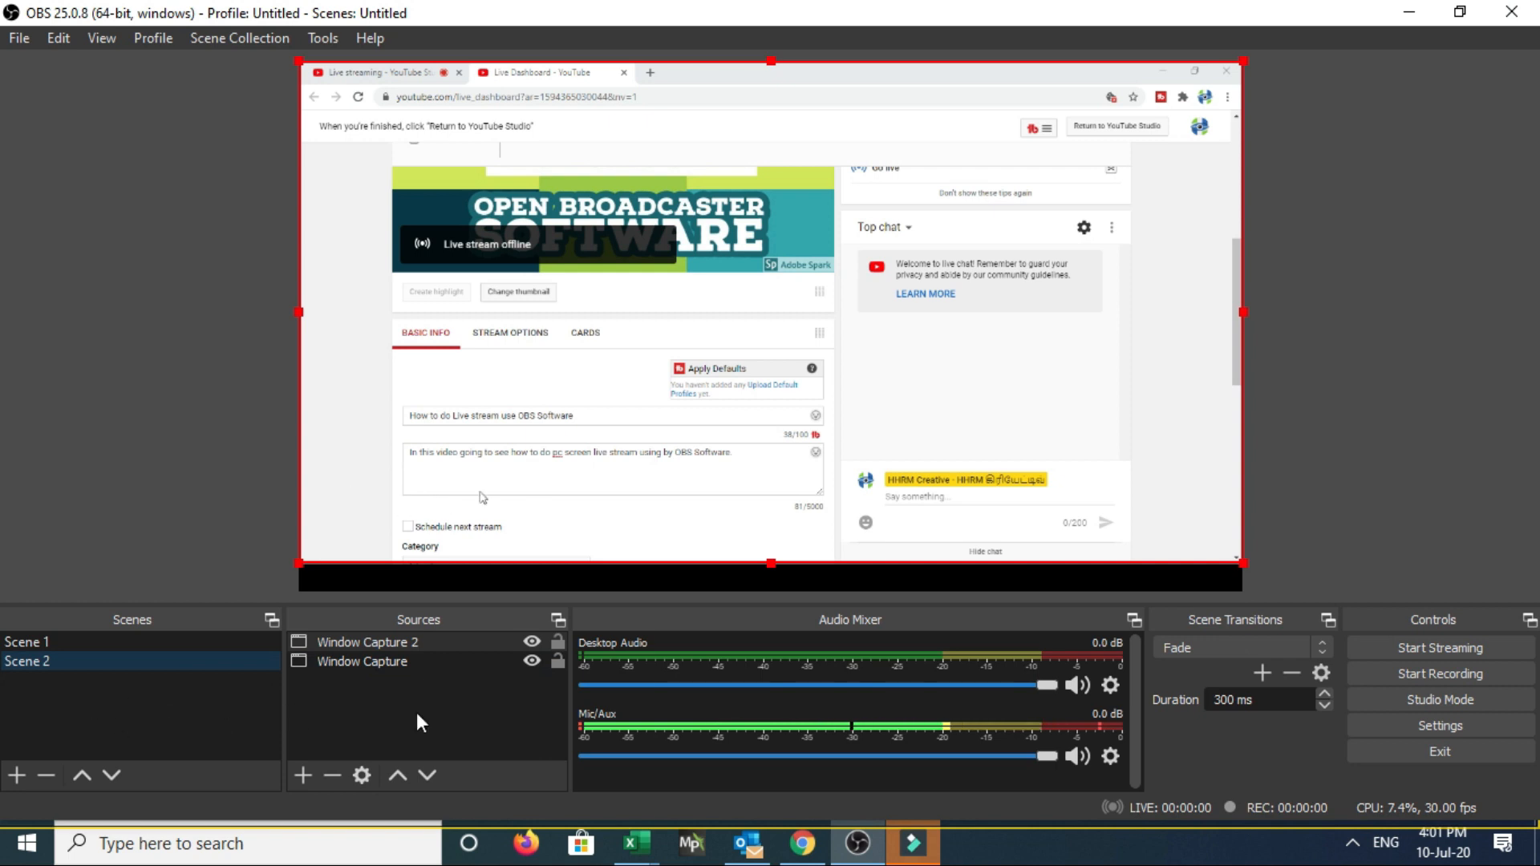
{"action": "left_click", "coordinate": [32, 645]}
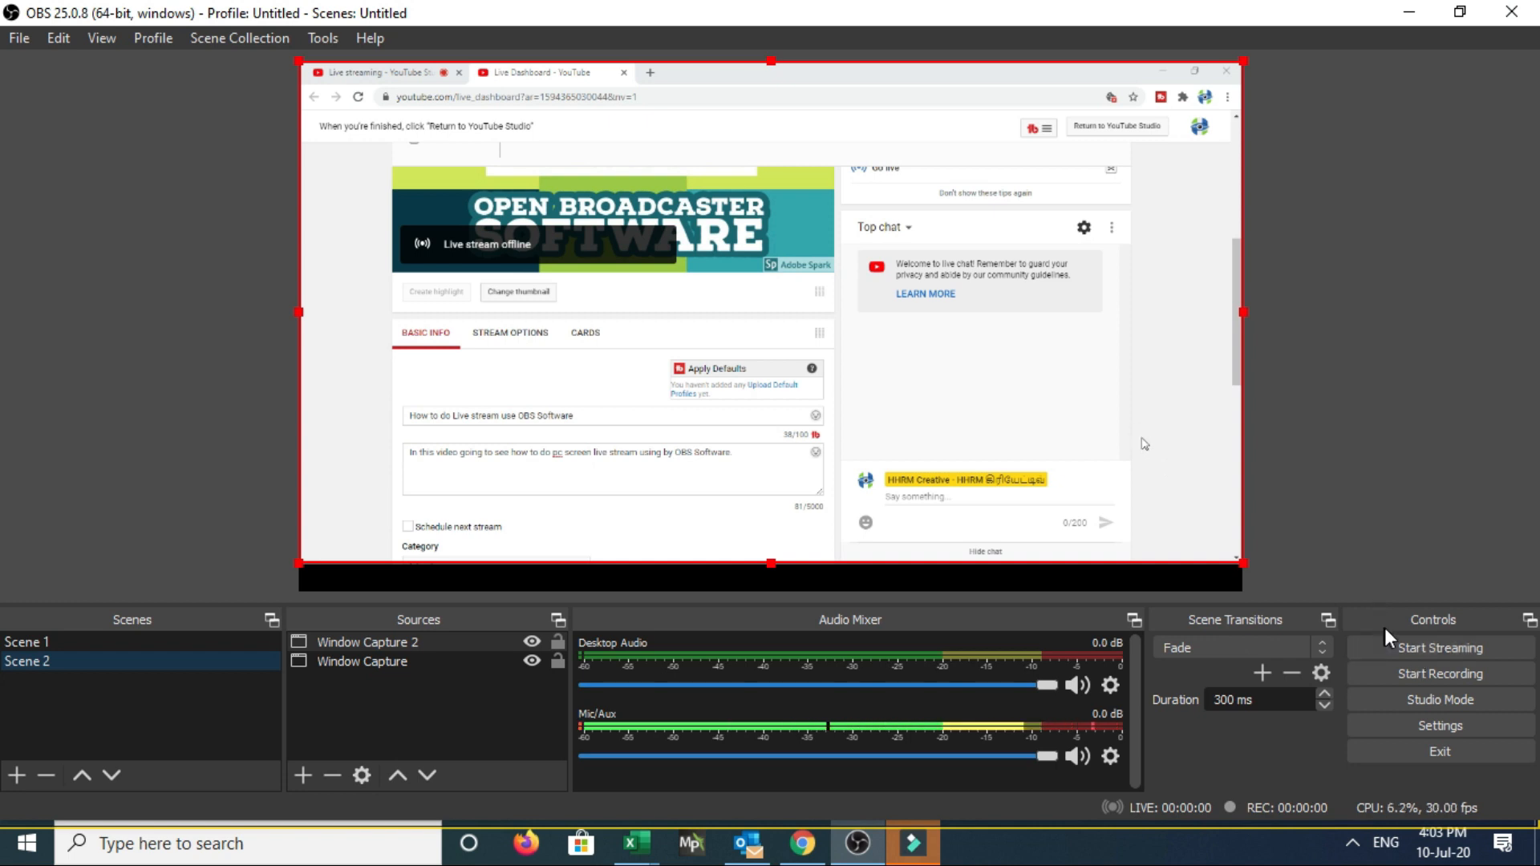
Start streaming and hide the Chrome window capture source in Scene 2 while live
{"action": "left_click", "coordinate": [1396, 648]}
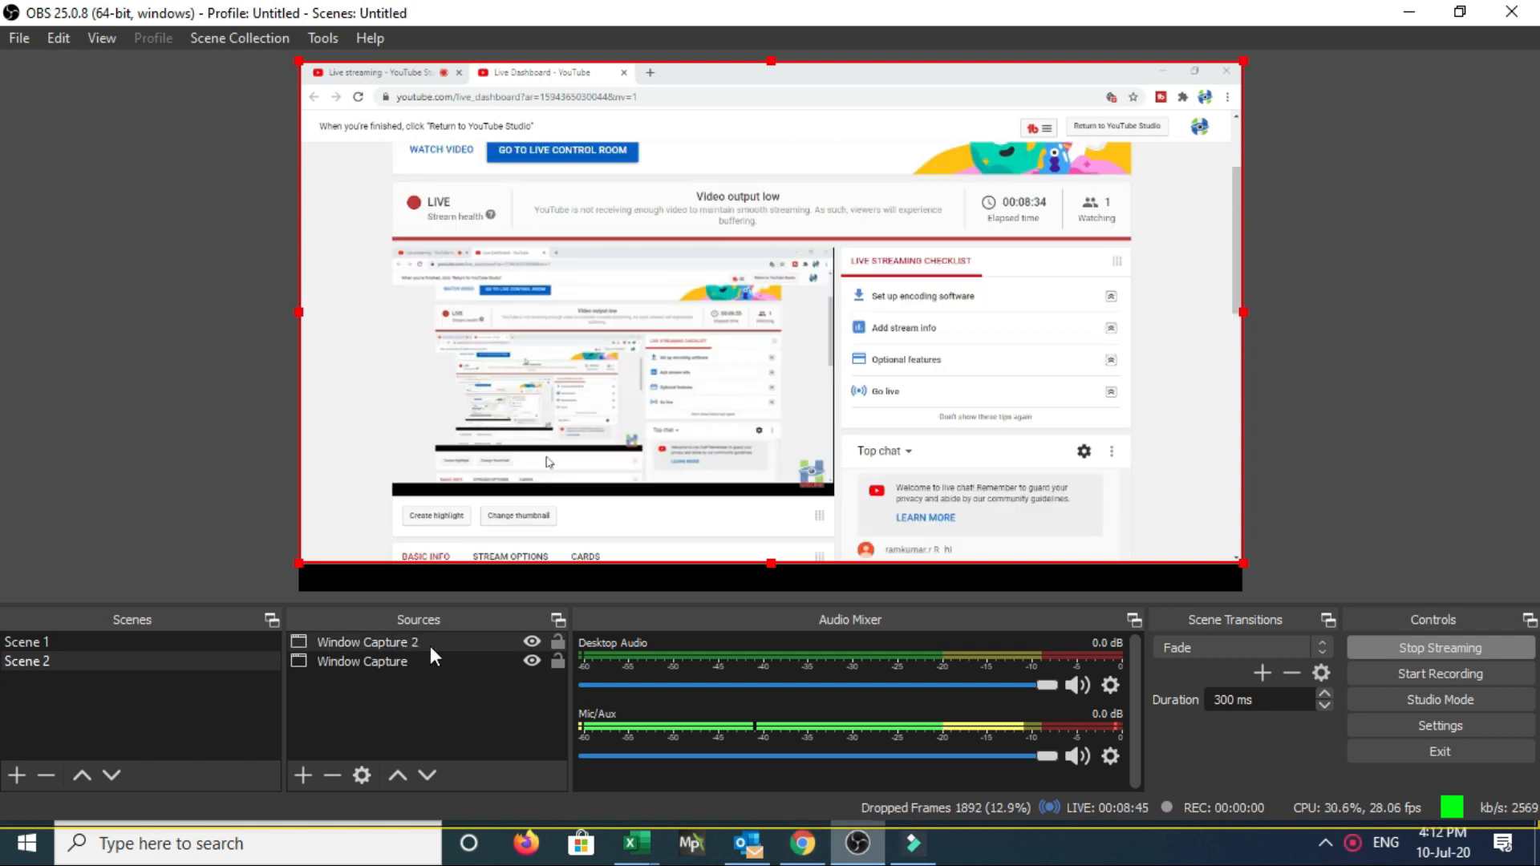
{"action": "left_click", "coordinate": [533, 643]}
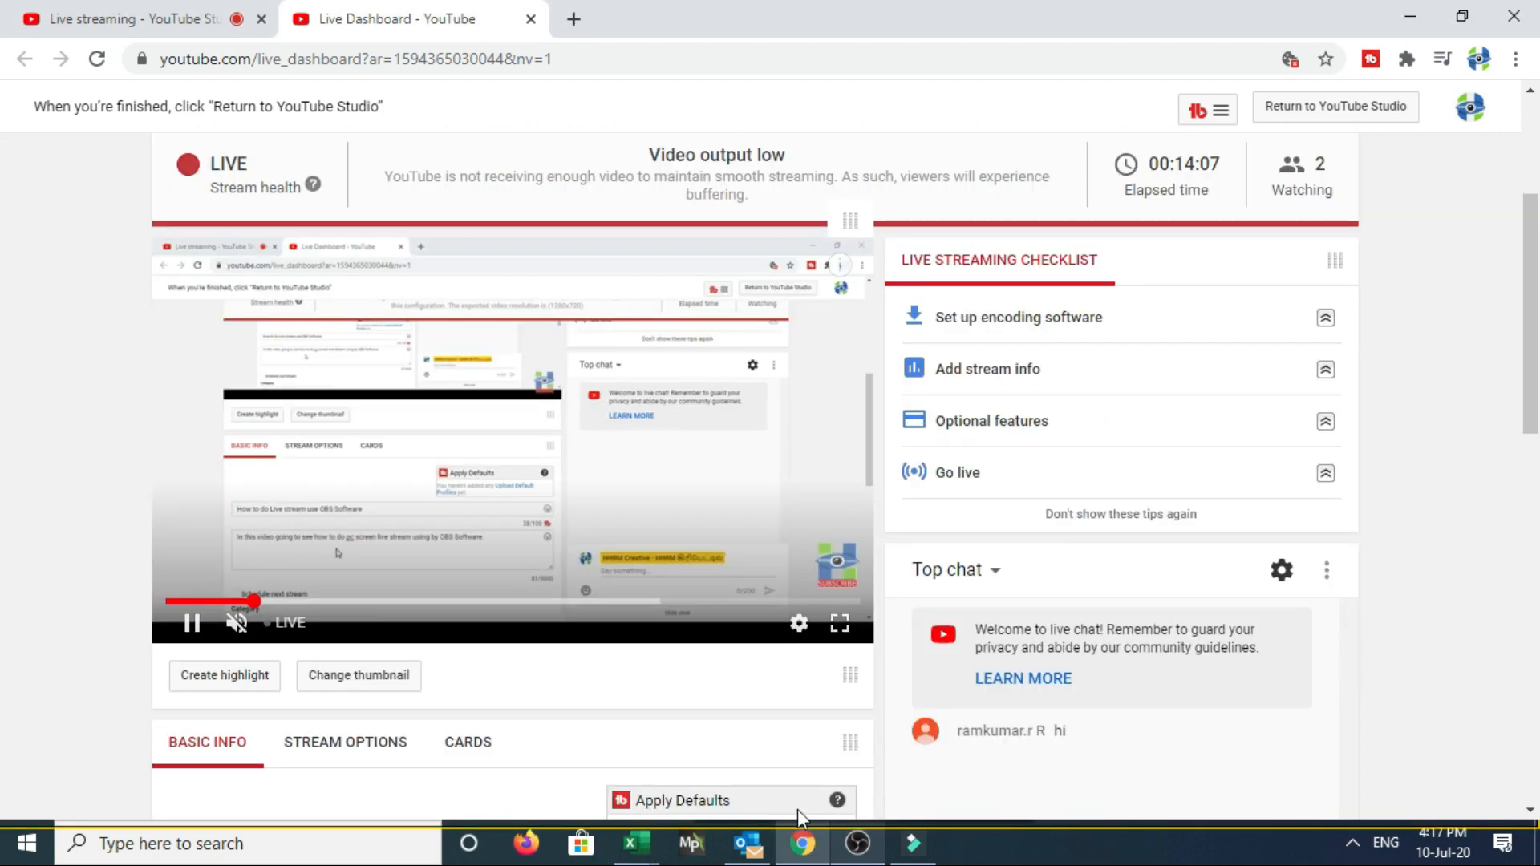
Switch from the YouTube dashboard back to OBS and stop the live stream
{"action": "left_click", "coordinate": [858, 844]}
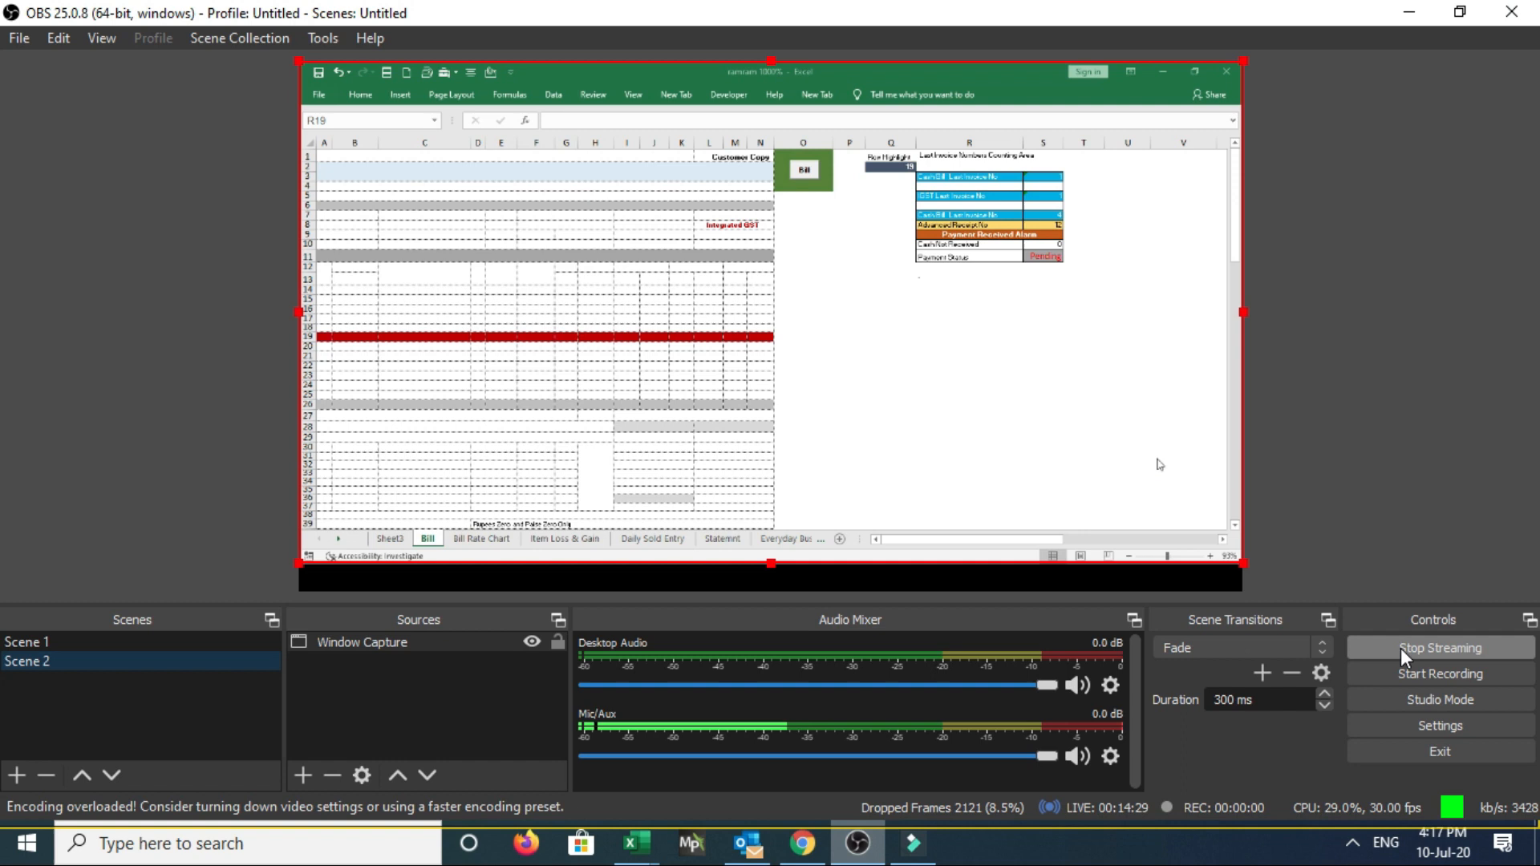
{"action": "left_click", "coordinate": [1457, 652]}
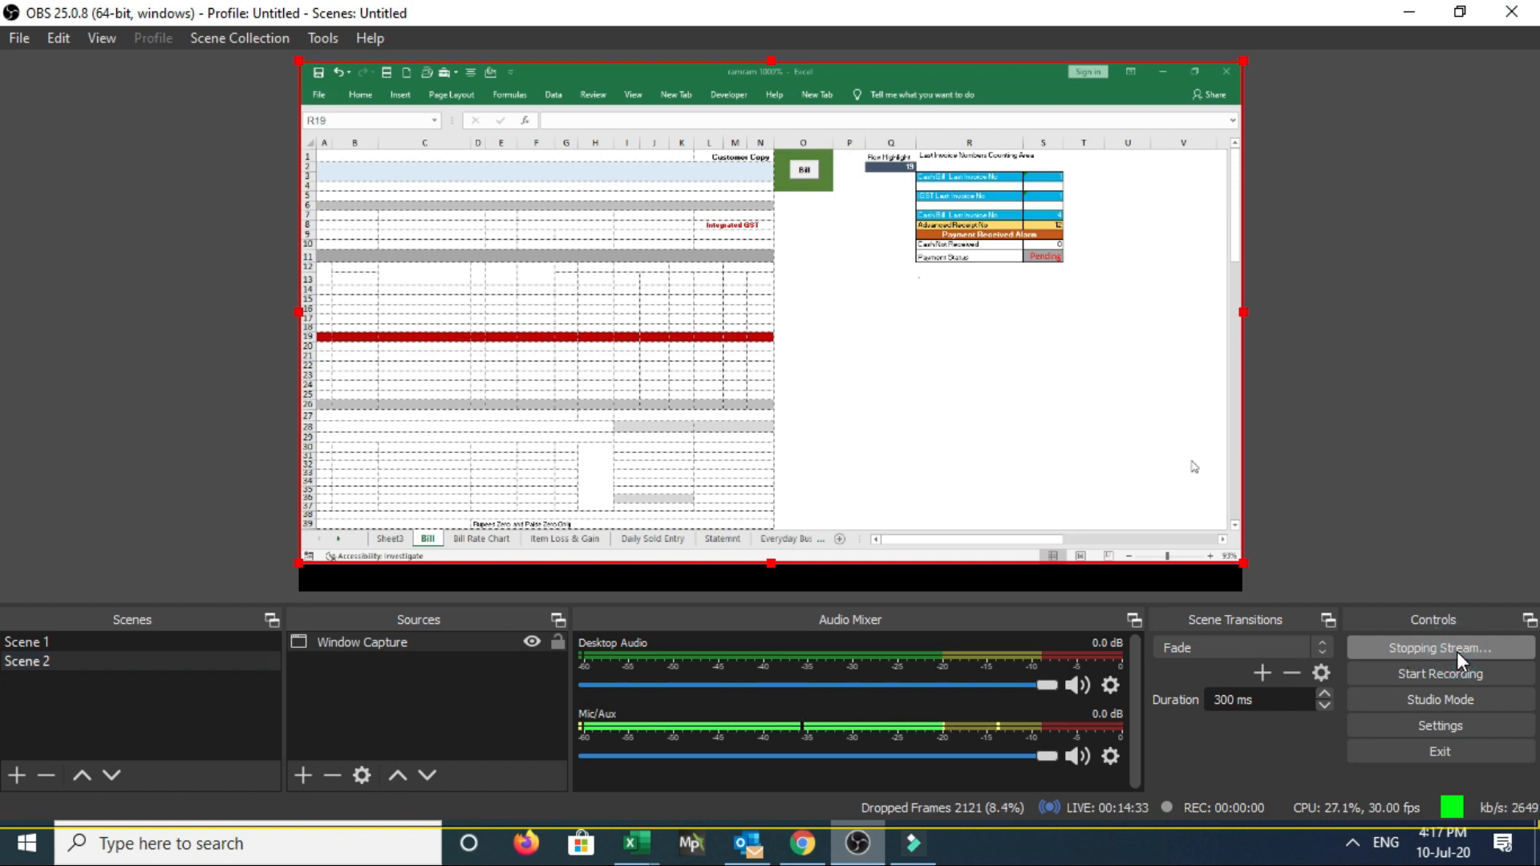